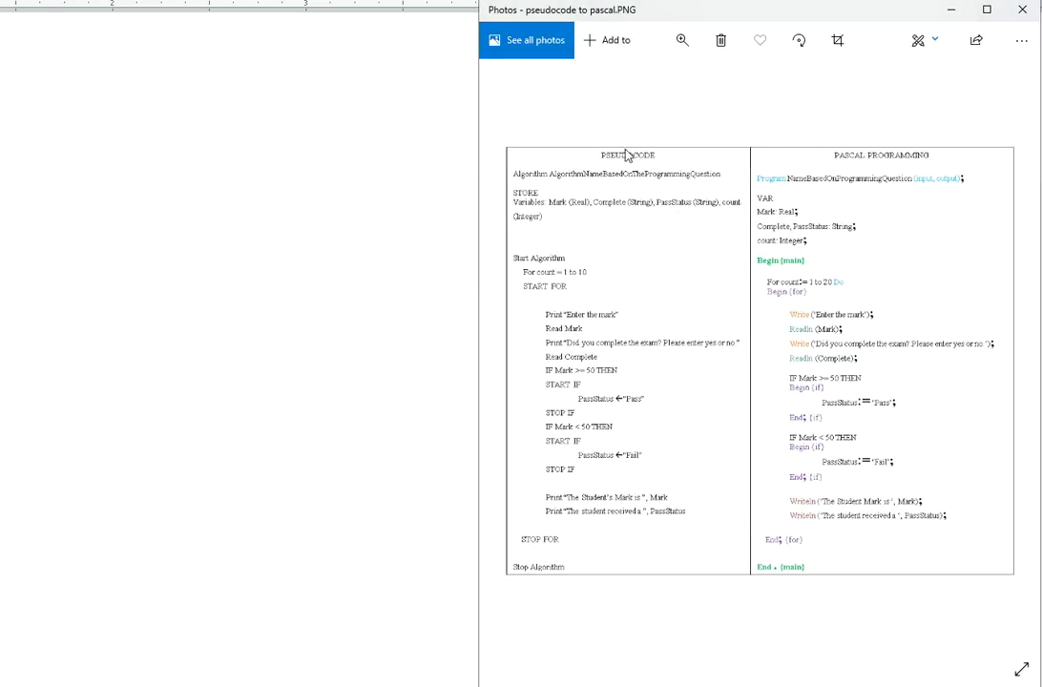
Zoom in on the pseudocode image and bring its pseudocode column into view.
click(682, 41)
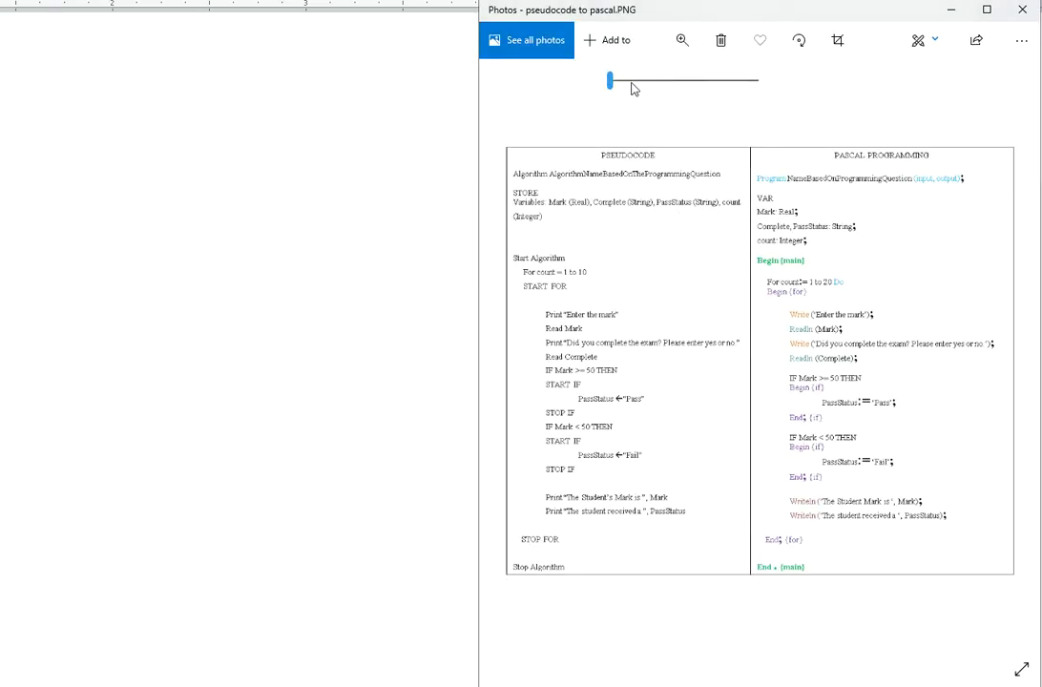
drag(611, 83, 634, 84)
drag(604, 172, 846, 288)
Switch to the Chrome browser, search Google for "draw io" and open the diagrams.net site.
key(alt+Tab)
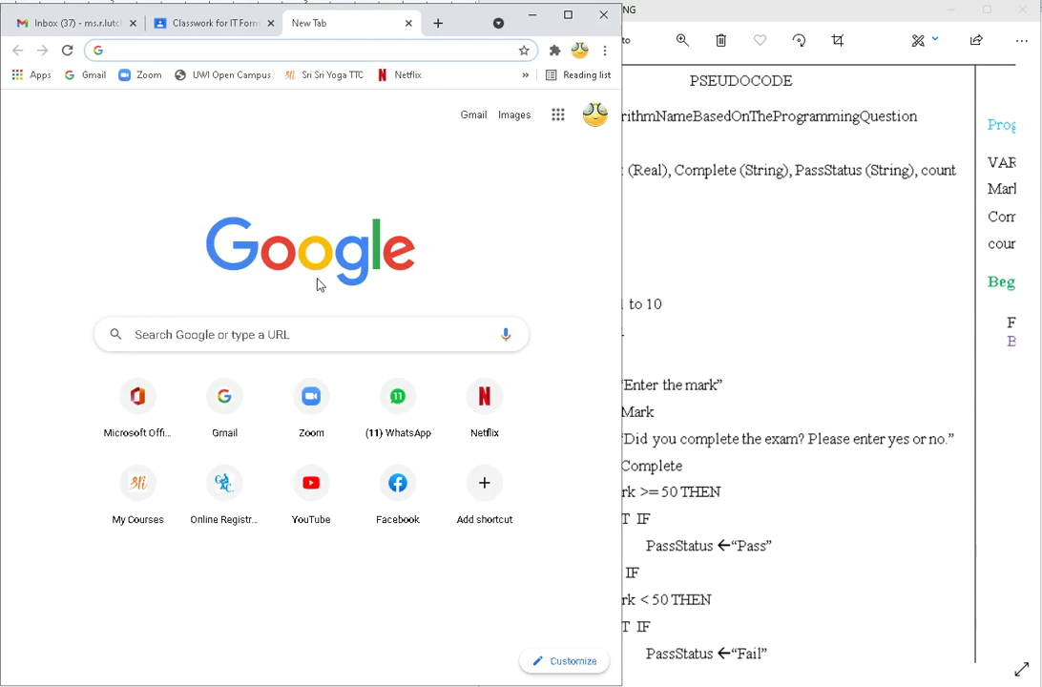
click(312, 347)
text(draw io)
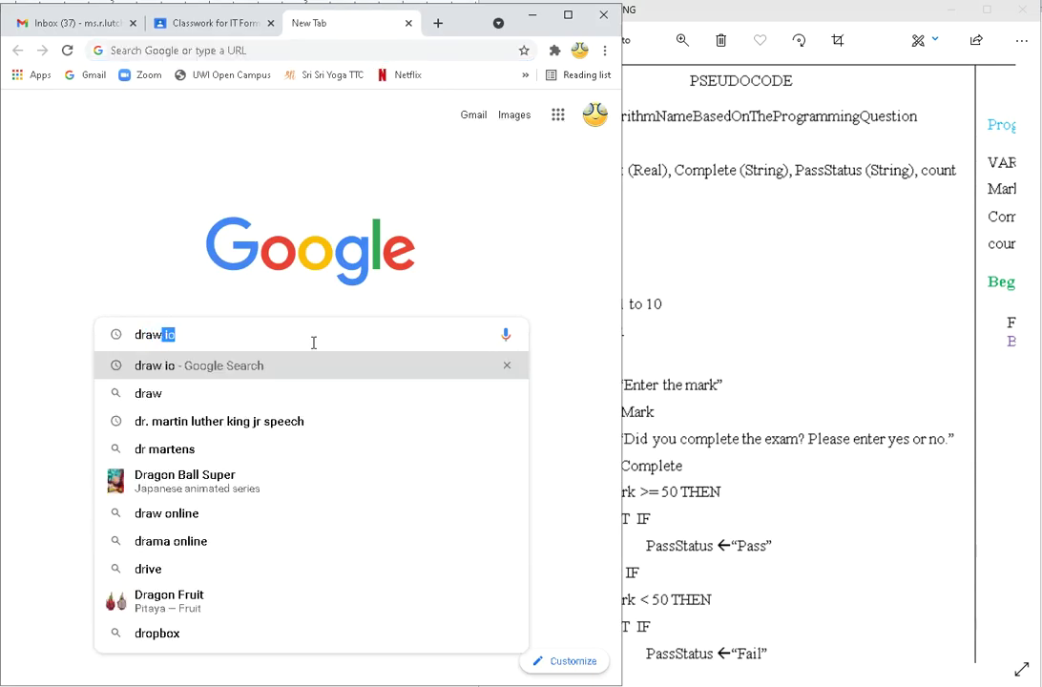
key(Return)
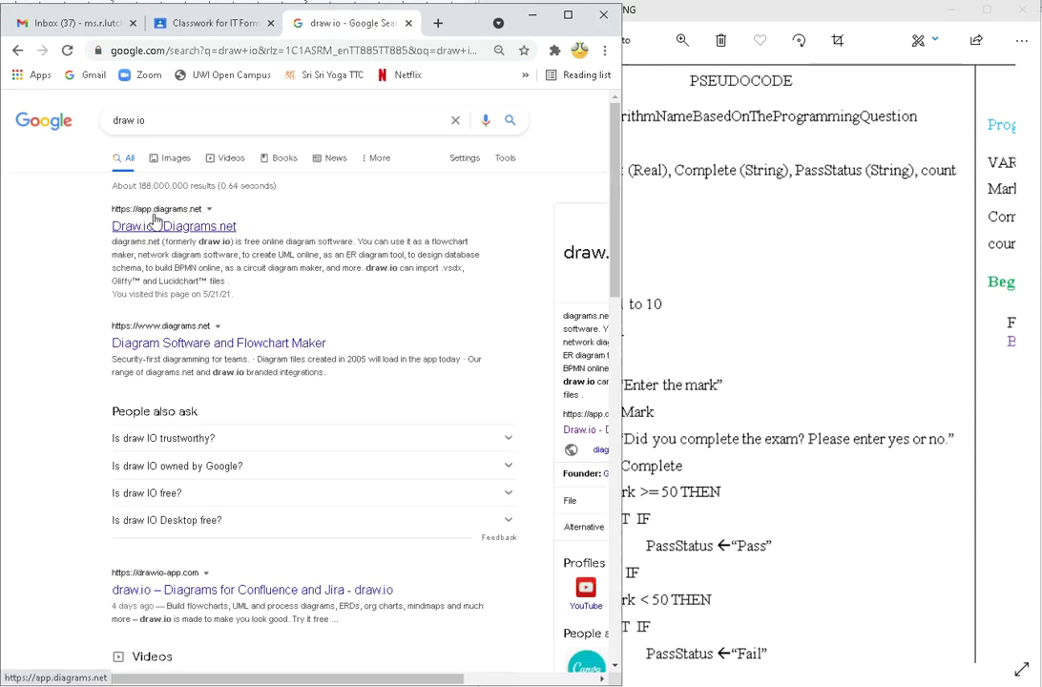
click(151, 228)
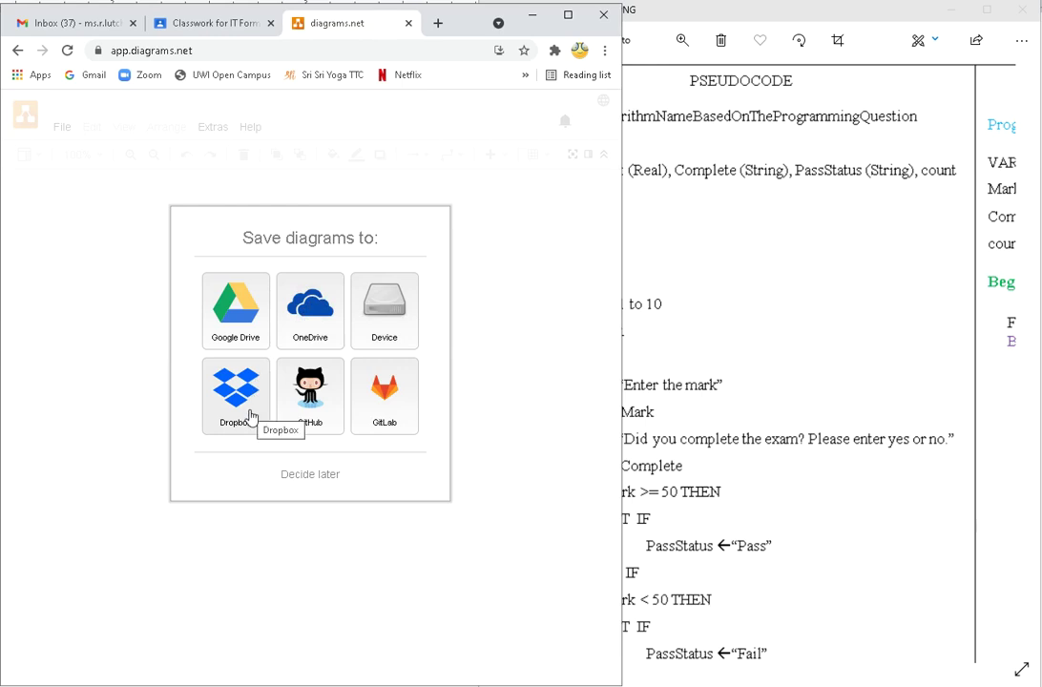
Choose device storage for a new diagram and name the file Example.drawio.
click(397, 321)
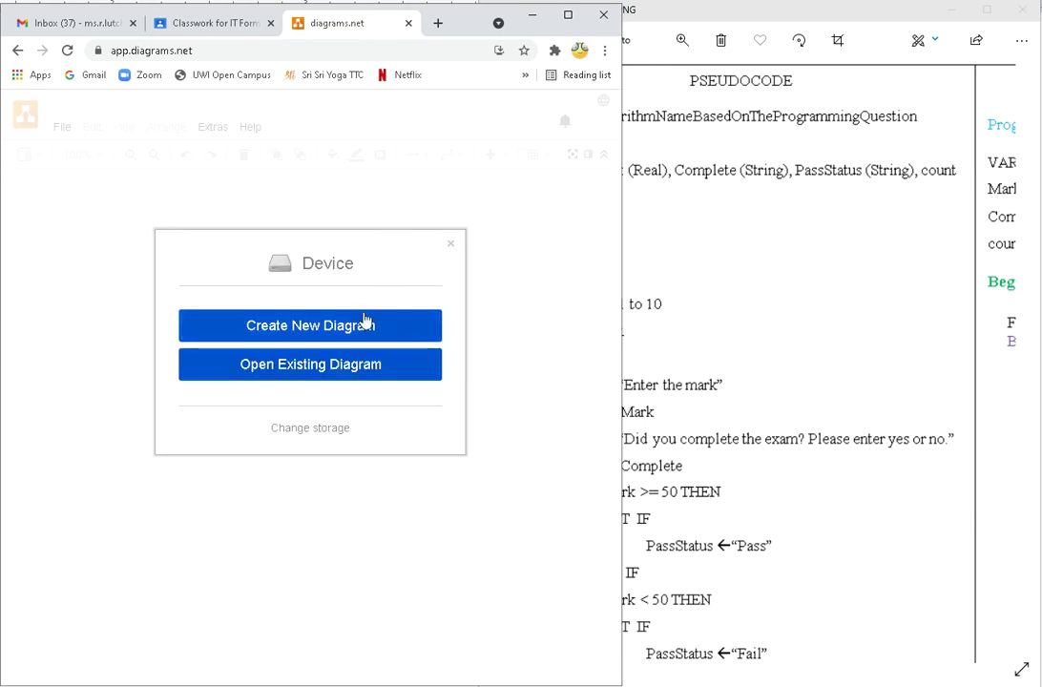
click(362, 323)
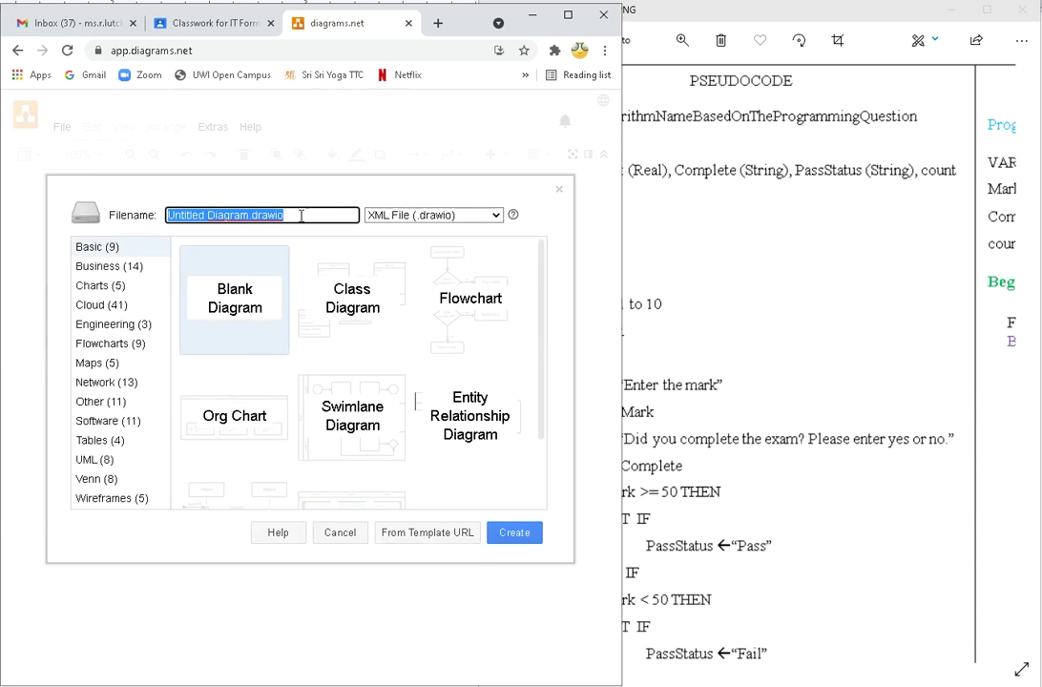
click(247, 216)
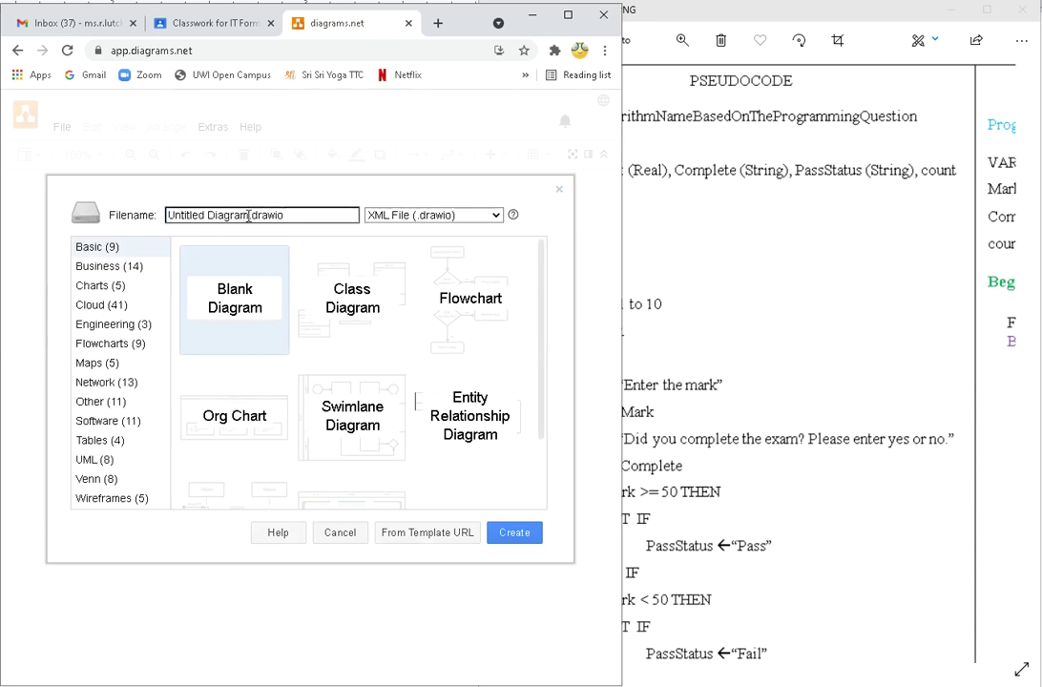
drag(248, 215, 168, 216)
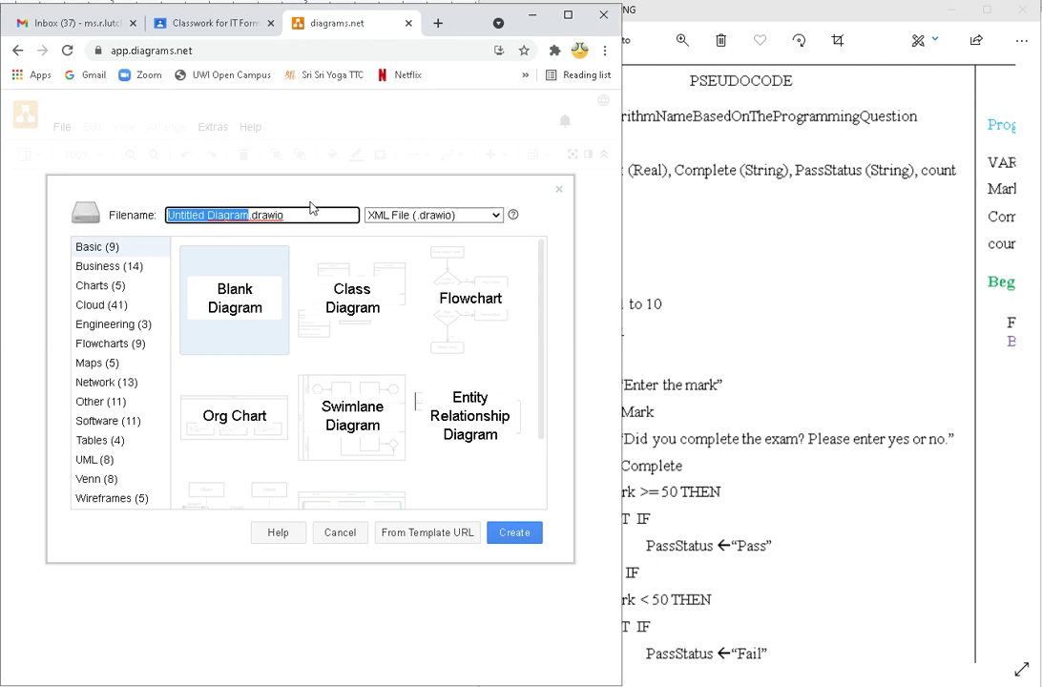
text(Example)
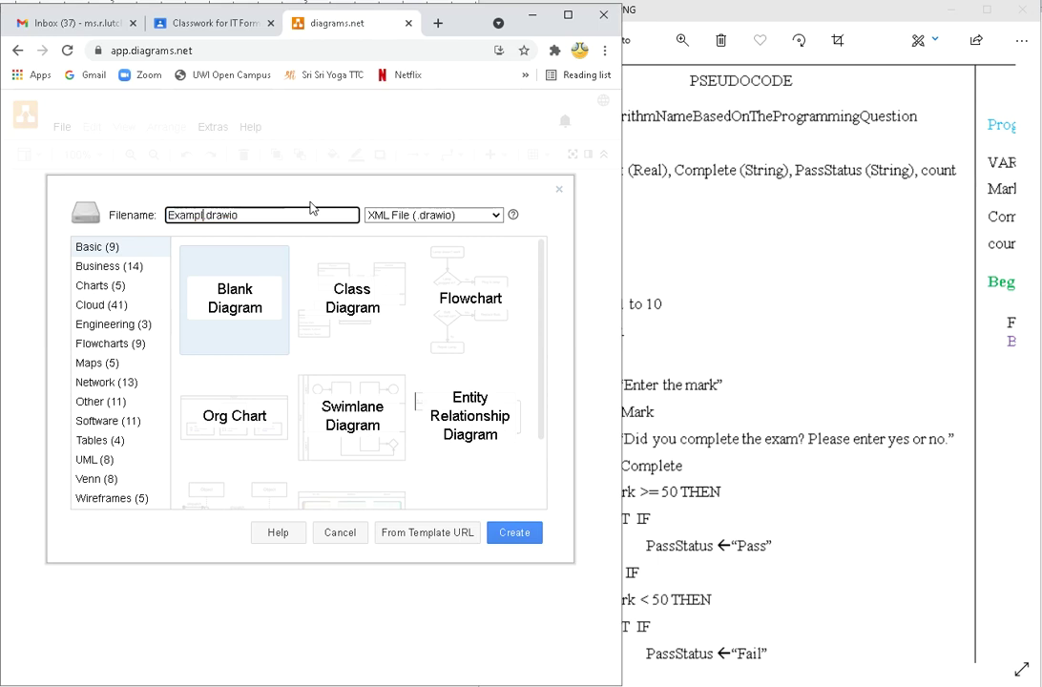
Create the diagram from the Blank Diagram template in the Basic category.
click(230, 318)
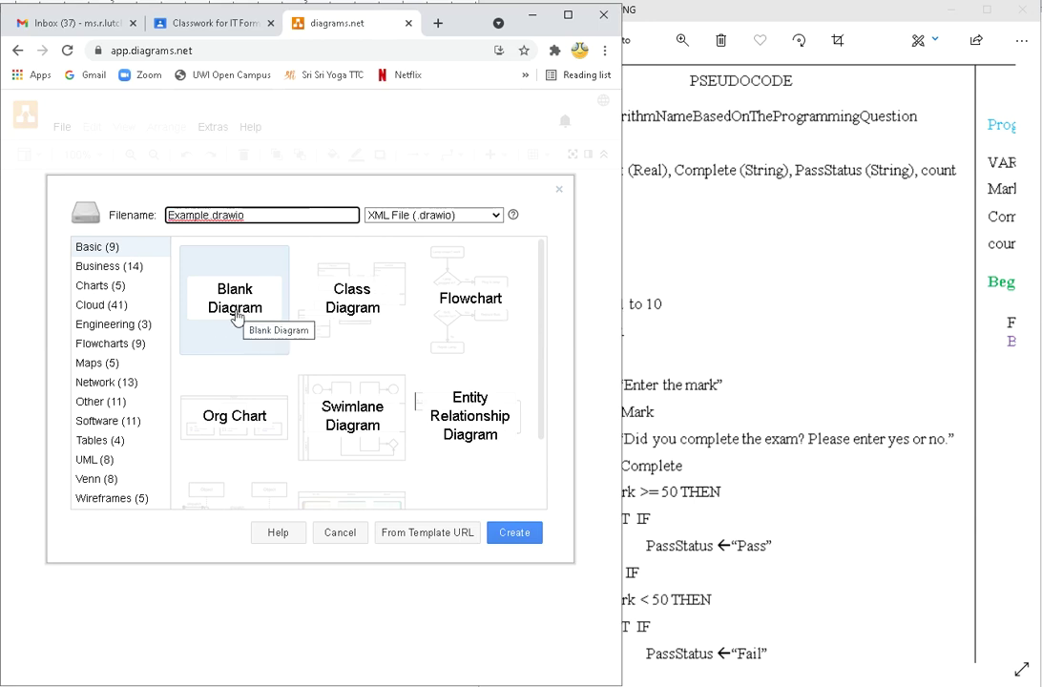
click(113, 345)
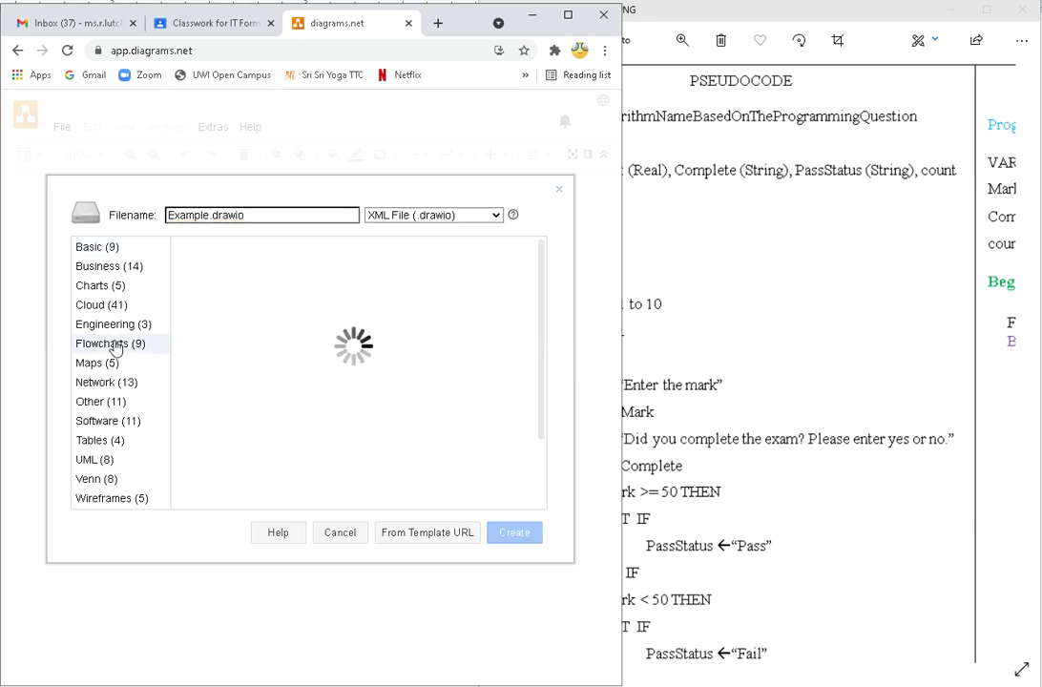
click(111, 248)
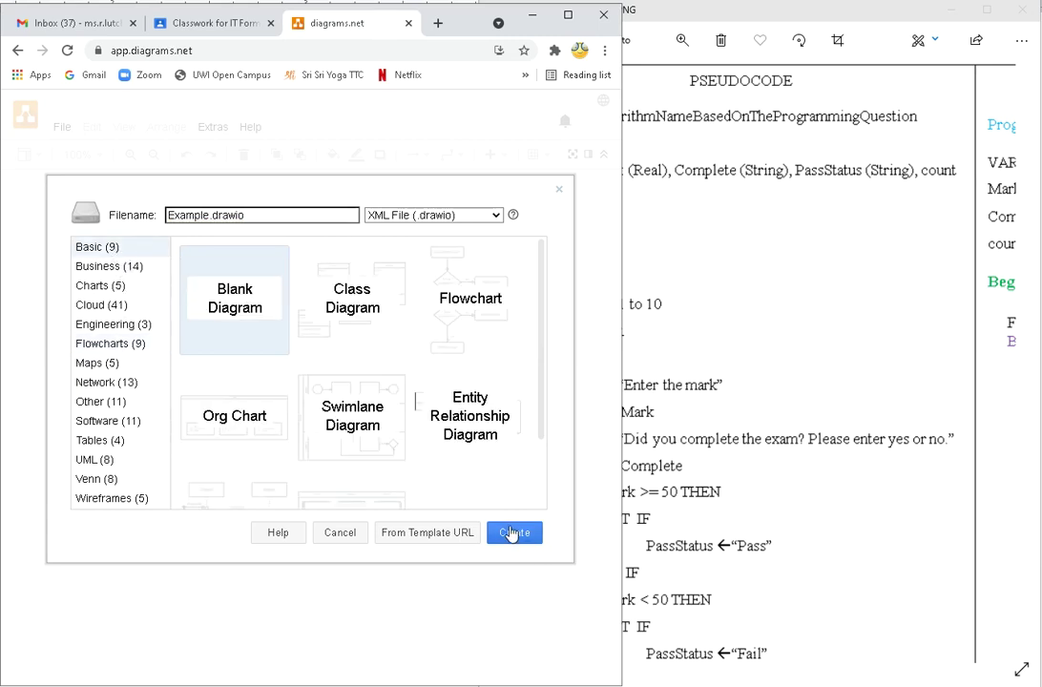
click(512, 532)
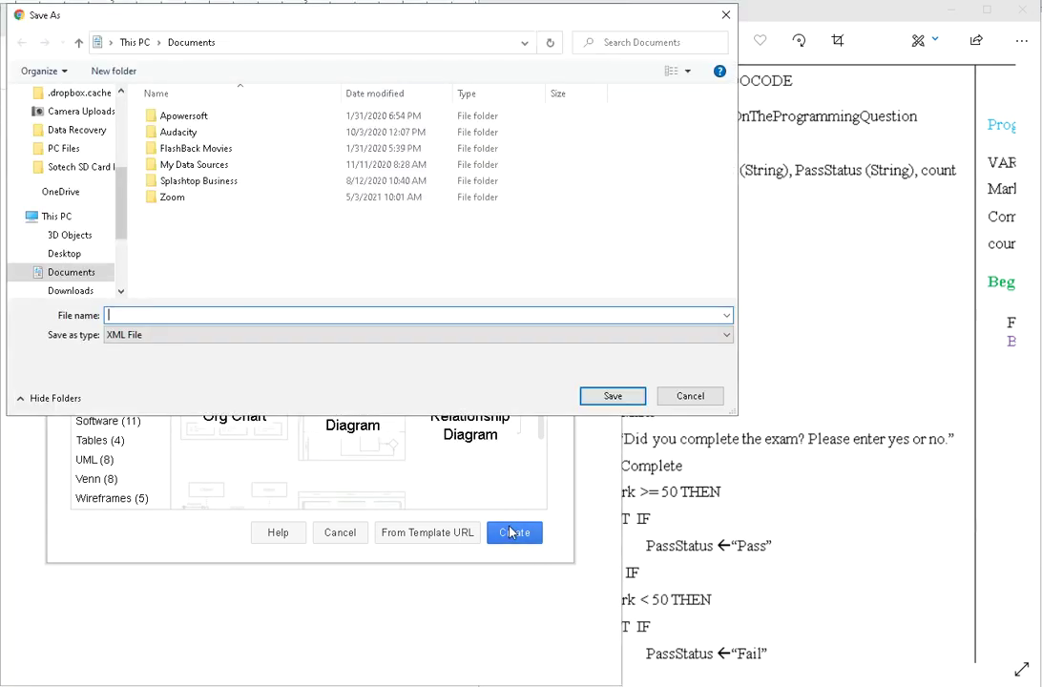
Save the new diagram file to the Desktop as Example.
click(76, 254)
click(157, 317)
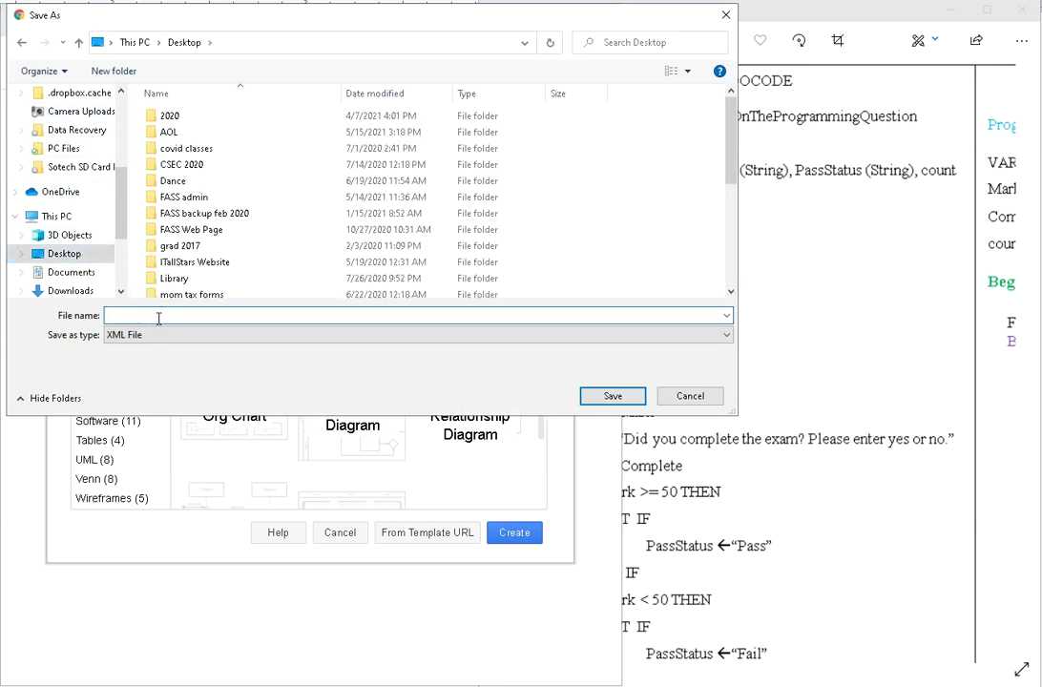
text(Example)
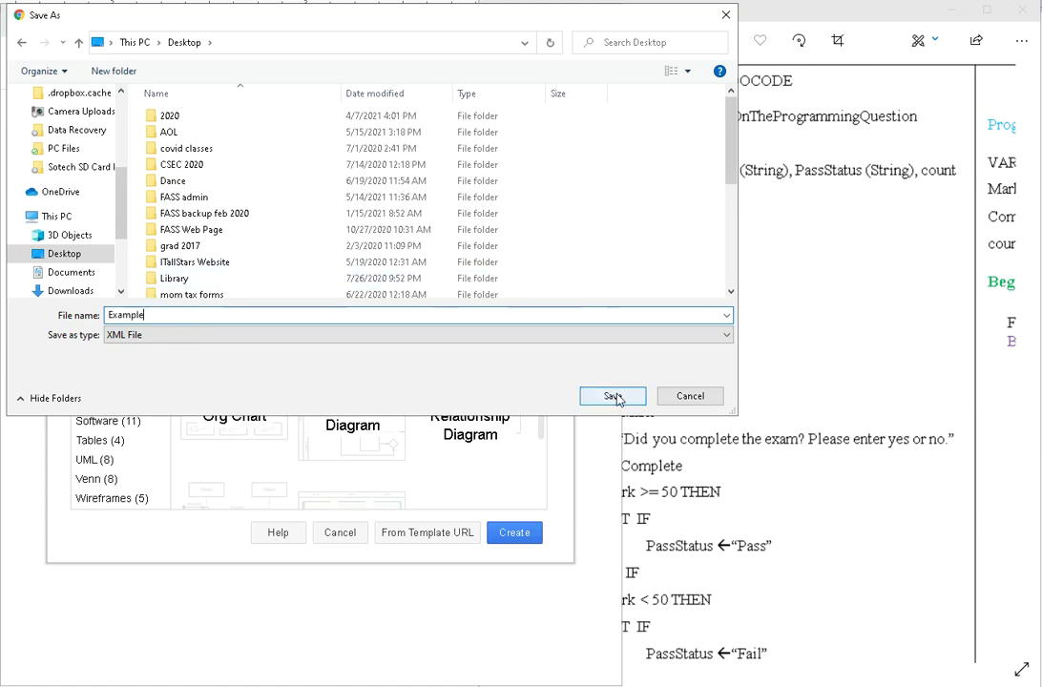
click(611, 396)
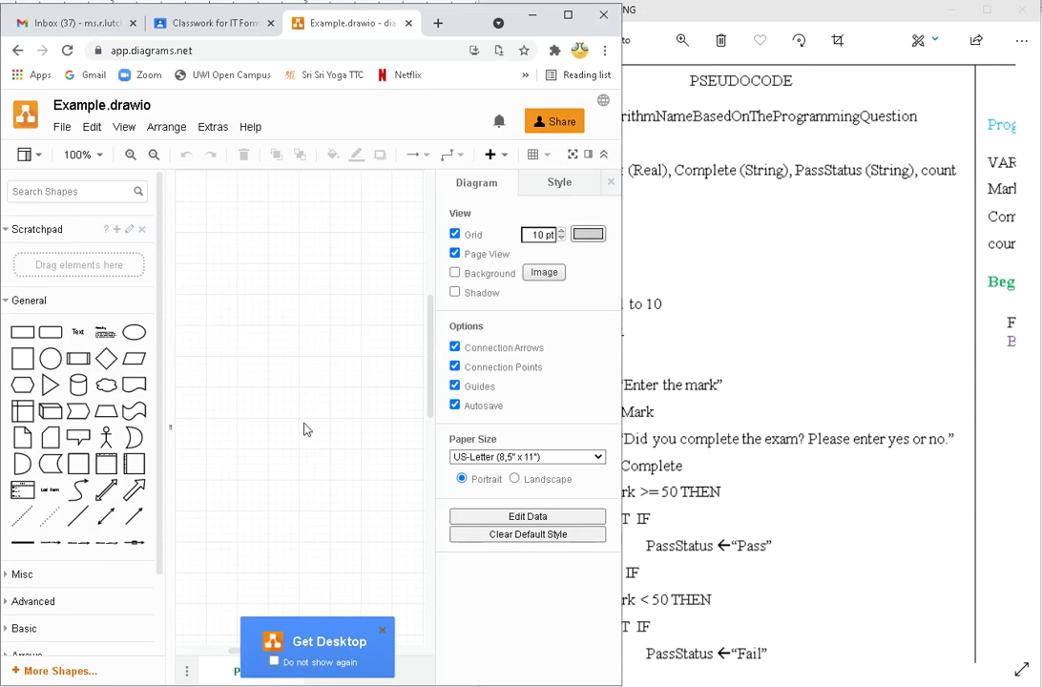
Dismiss the desktop app offer, collapse the General shapes and expand the Flowchart shape set.
click(383, 630)
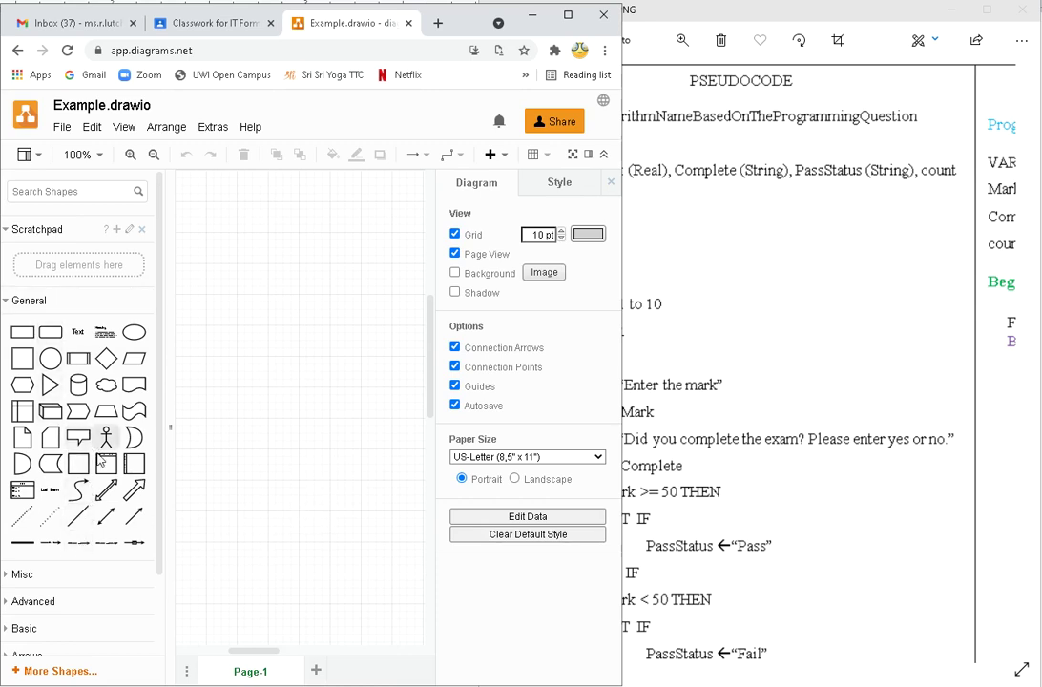
scroll(81, 468, down, 1)
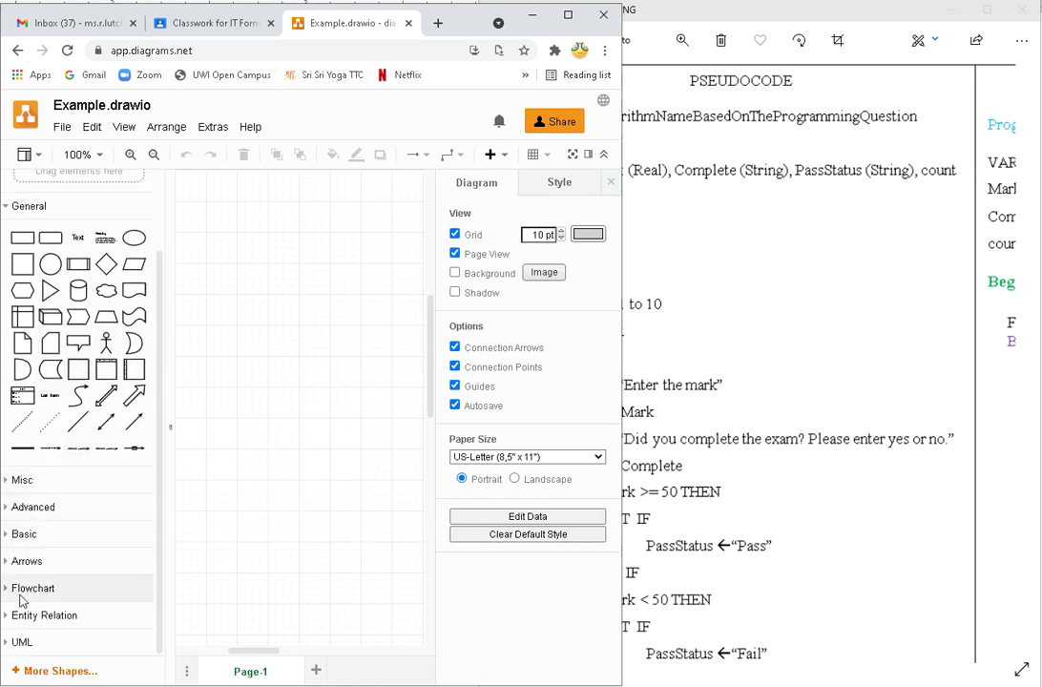
click(13, 206)
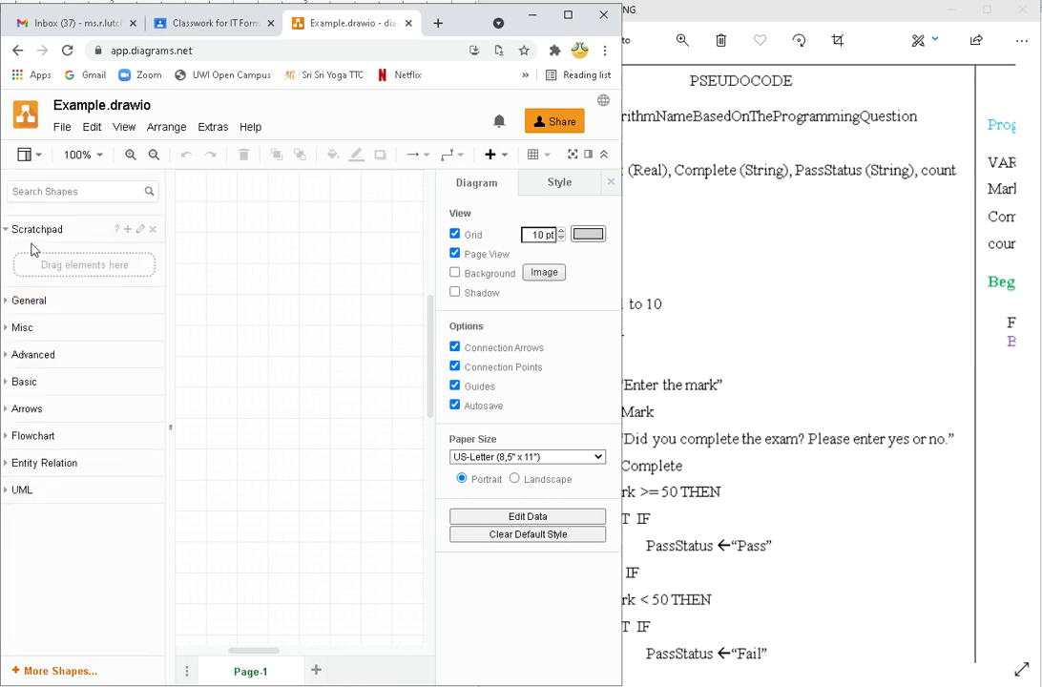
click(14, 439)
scroll(88, 381, down, 1)
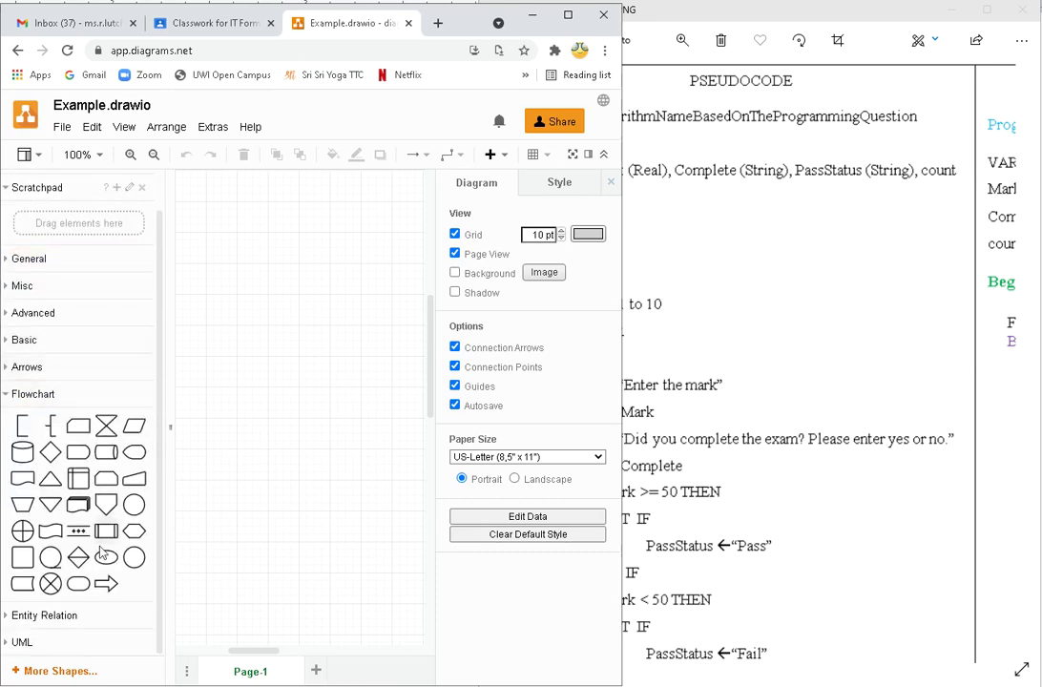
Hide the diagram's format settings and arrange the pseudocode image beside the canvas, showing the algorithm body.
click(611, 182)
click(769, 315)
drag(797, 17, 851, 16)
click(456, 388)
click(701, 11)
drag(716, 9, 740, 10)
click(461, 331)
click(793, 16)
drag(794, 16, 824, 25)
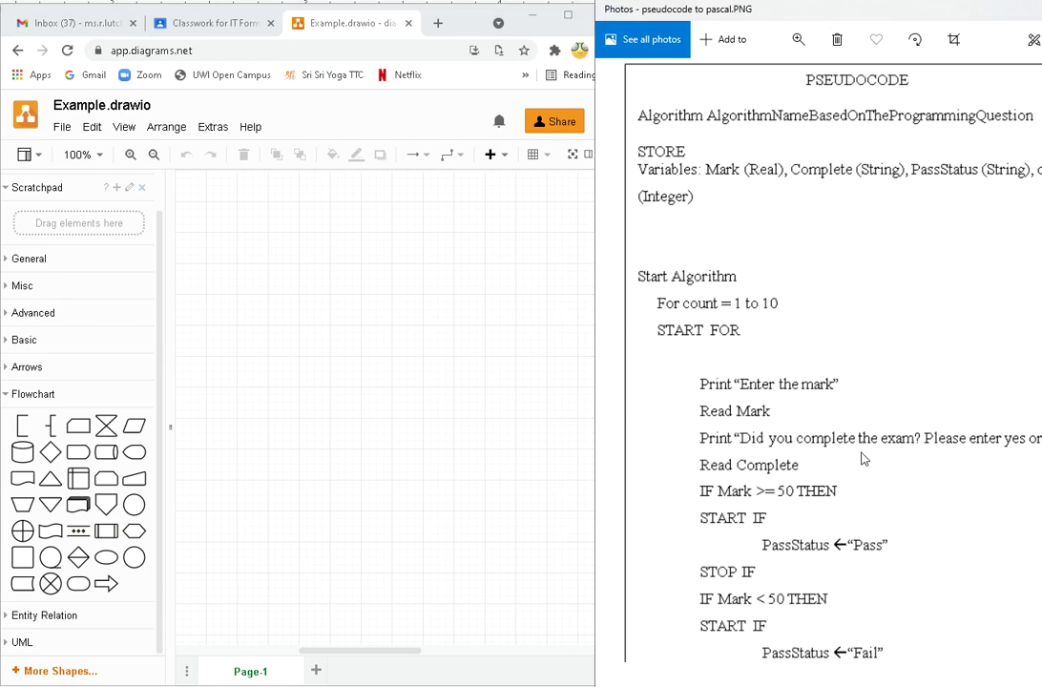
drag(863, 459, 870, 330)
click(415, 463)
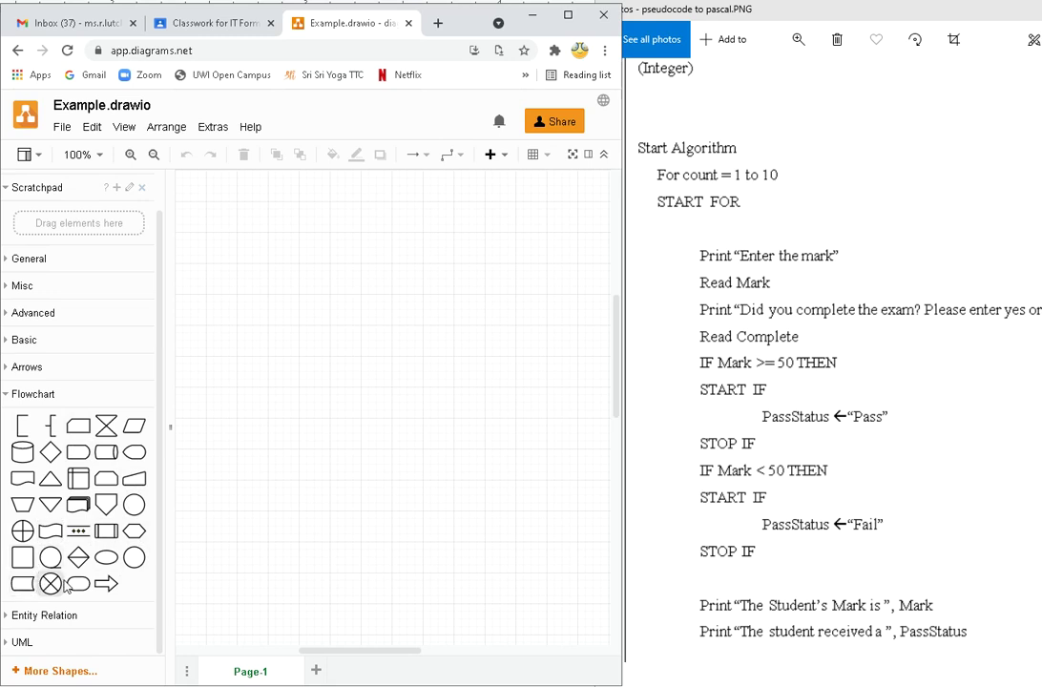
Add a flowchart ellipse labelled "START" and place it at the top of the visible canvas.
click(106, 558)
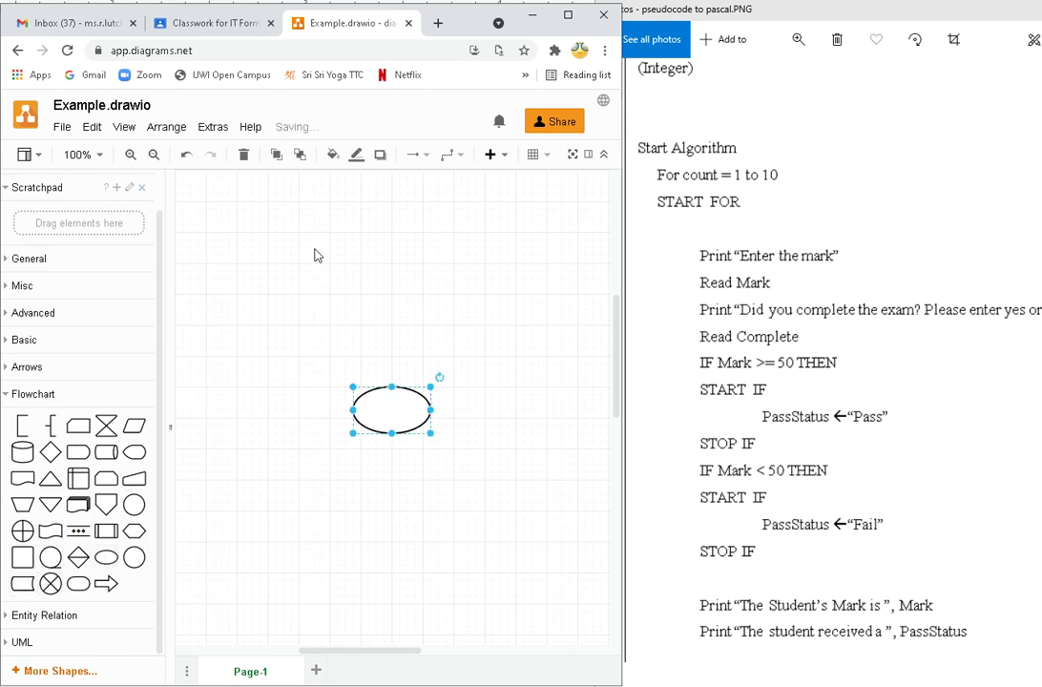
double_click(399, 403)
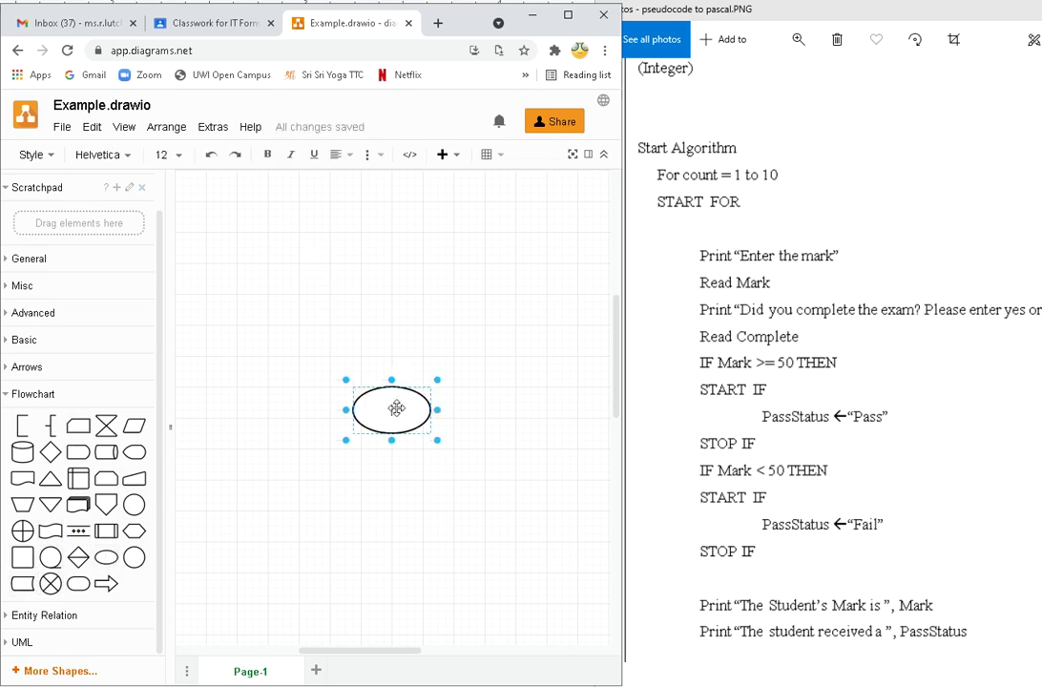
text(START)
click(503, 378)
drag(422, 410, 426, 218)
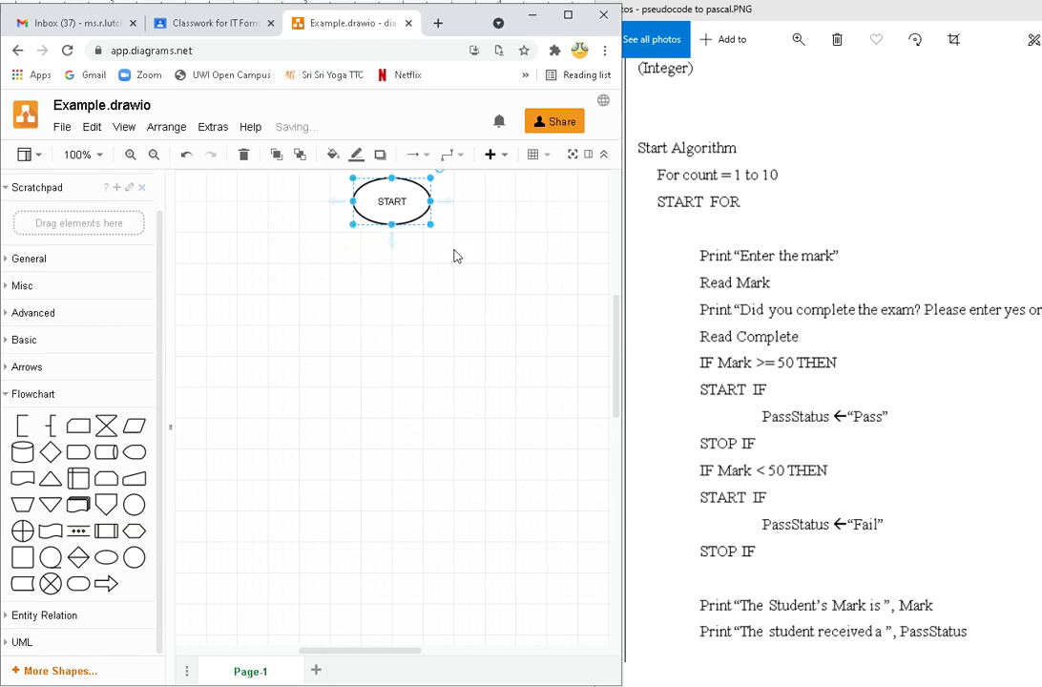
Duplicate the START ellipse, relabel the copy "STOP" and place it beside START.
click(469, 298)
key(ctrl+v)
double_click(406, 214)
text(ST)
click(395, 291)
click(400, 209)
drag(399, 209, 505, 201)
click(469, 272)
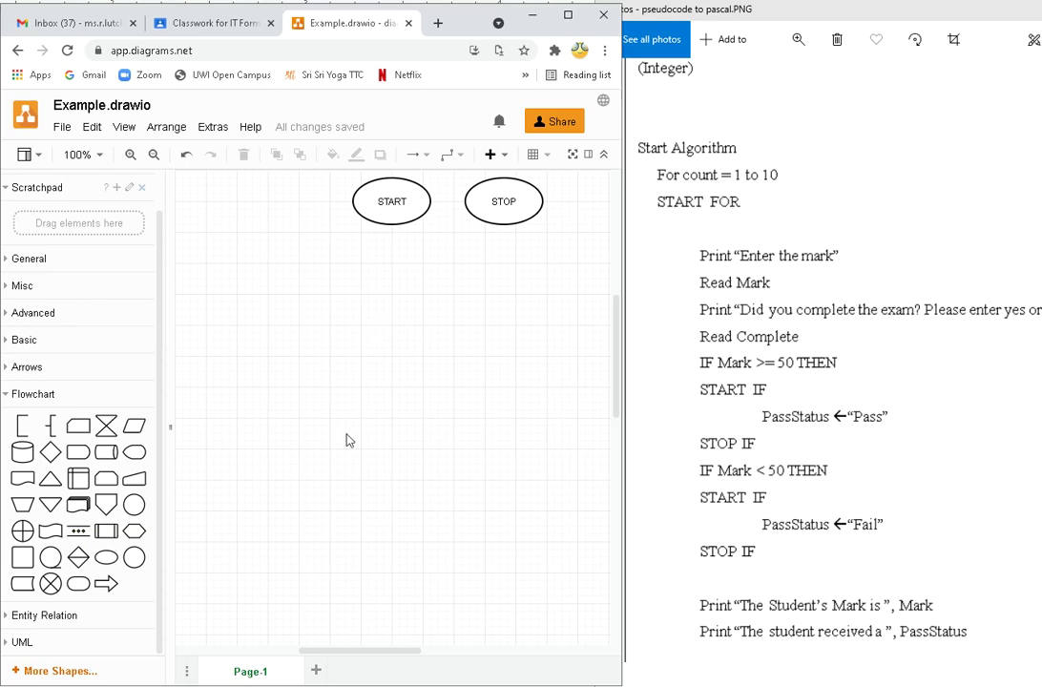
Add a flowchart process box labelled "Set Count = 1" below the START ellipse.
mouse_move(133, 435)
click(26, 562)
drag(407, 419, 400, 349)
double_click(372, 340)
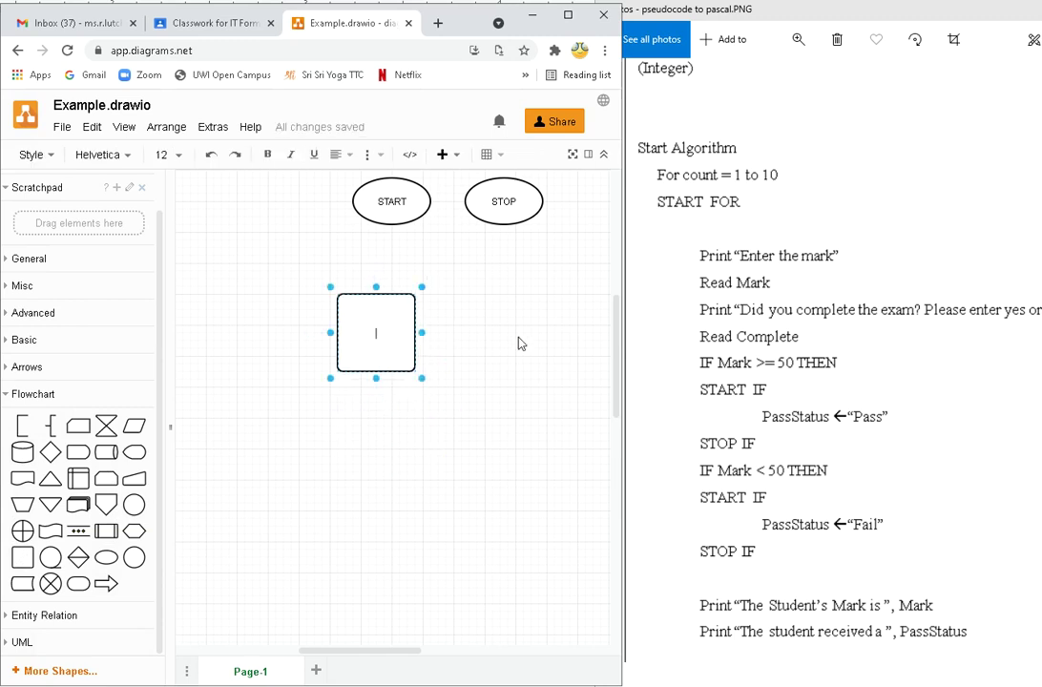
text(Count )
text(:=)
key(BackSpace)
key(BackSpace)
text(=)
text( 1)
text(Set)
click(458, 309)
Reduce the process box's height to about half and align it directly beneath the START ellipse.
click(362, 372)
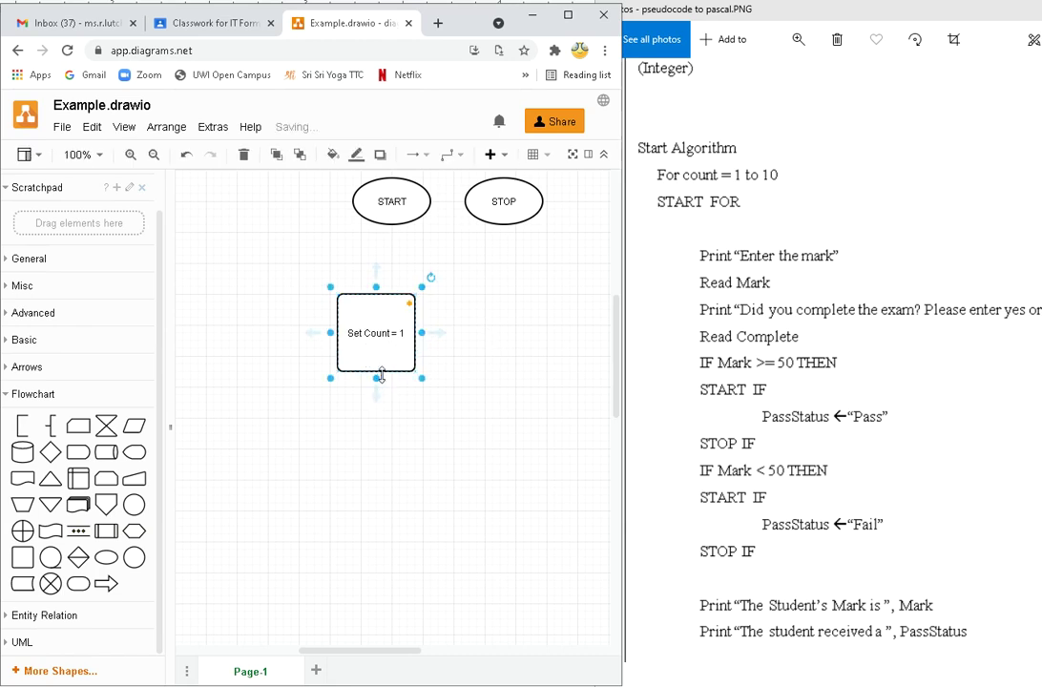
drag(375, 372, 414, 285)
click(484, 354)
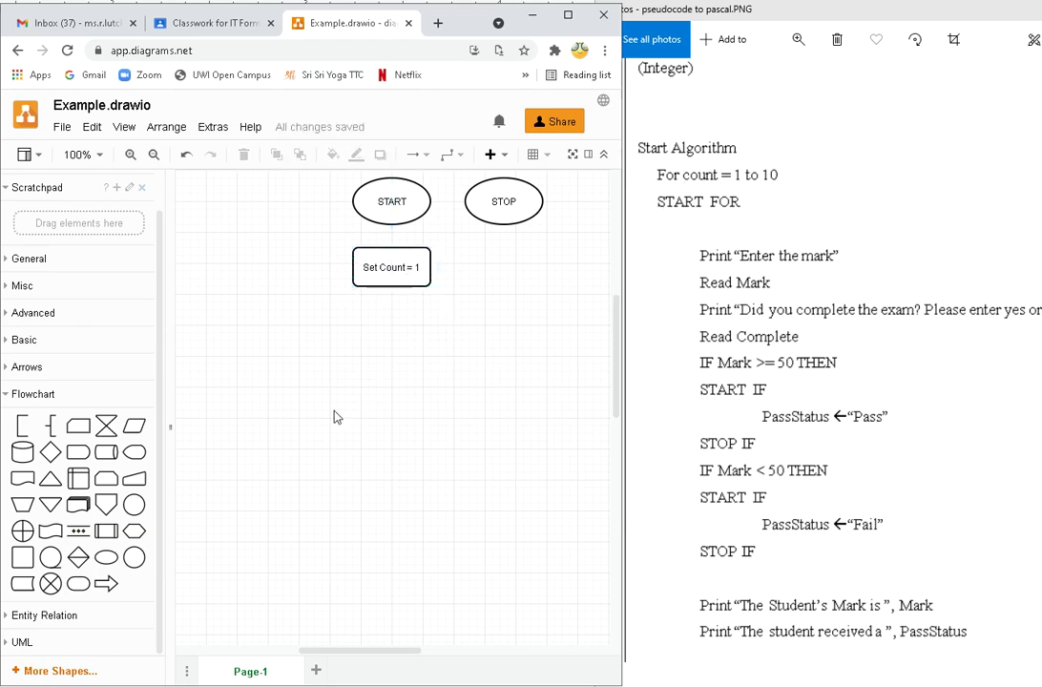
Add a decision diamond below the process box and label it "IS count".
click(50, 451)
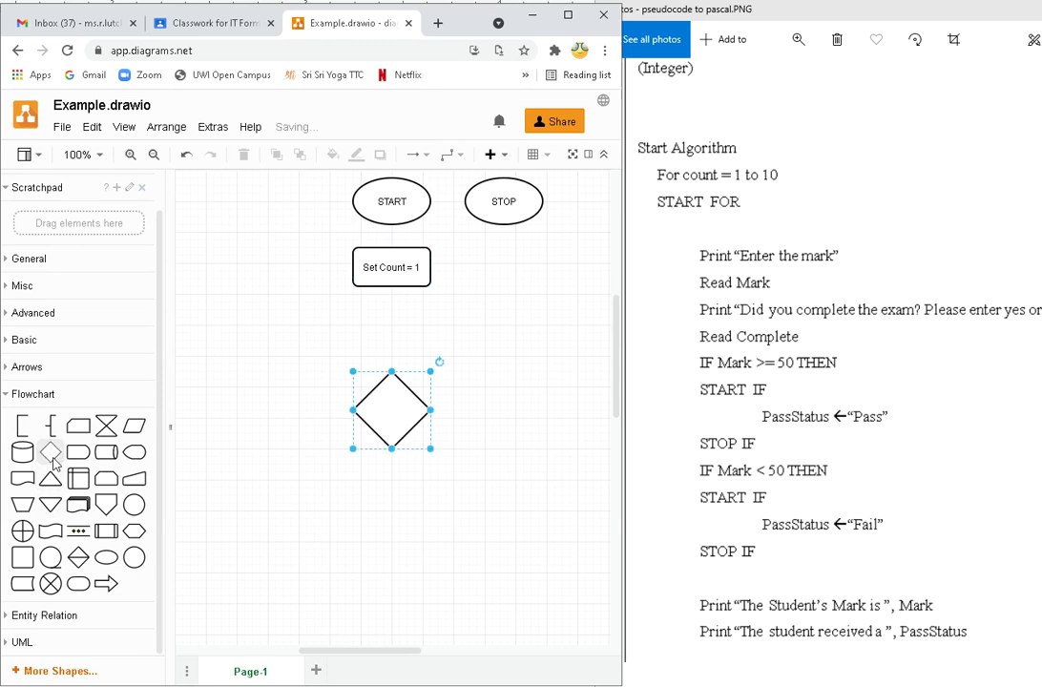
double_click(397, 412)
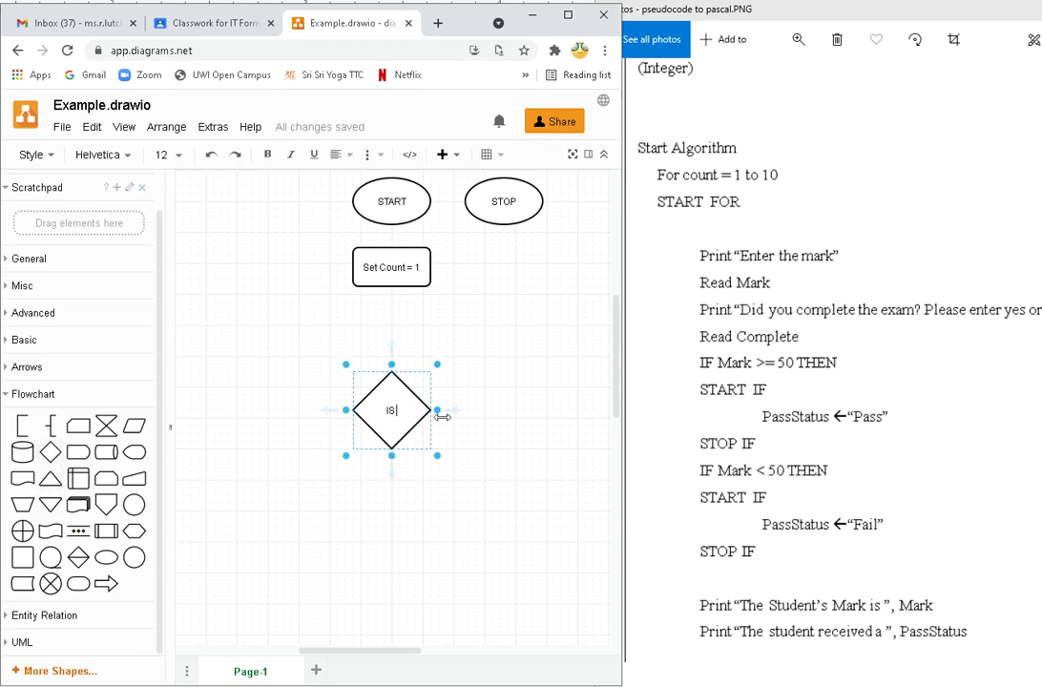
text(IS coun)
Change the process box's label to "Set count = 1" with a lowercase c.
double_click(389, 269)
click(389, 272)
key(BackSpace)
text(c)
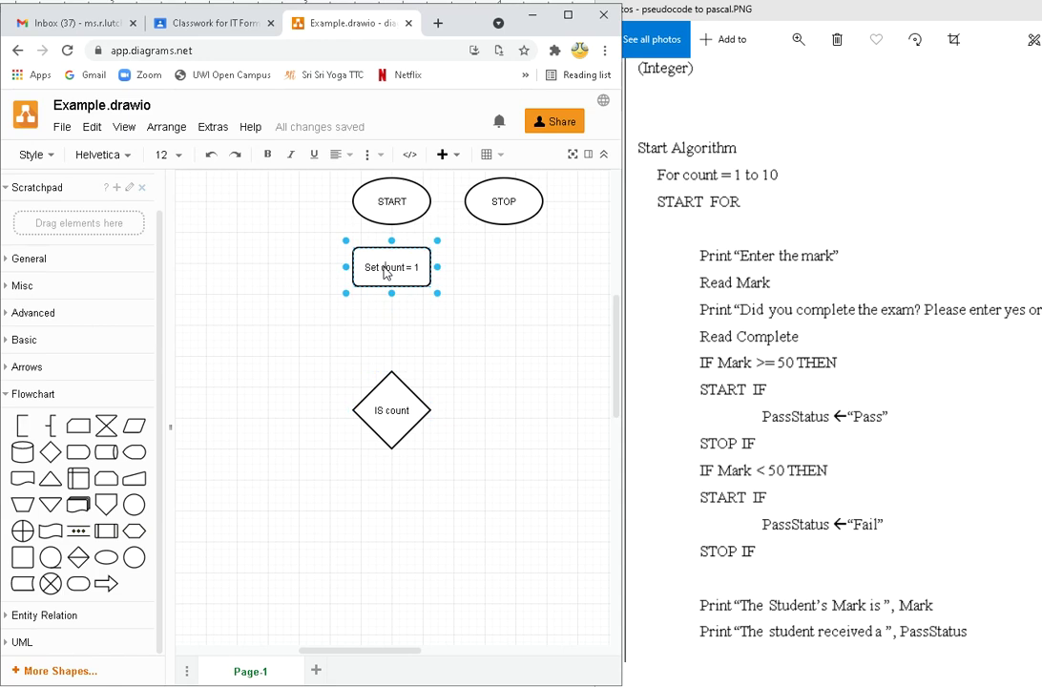
Relabel the decision diamond "Is count > 10?" and move it up to just beneath the process box.
click(382, 401)
double_click(387, 415)
key(BackSpace)
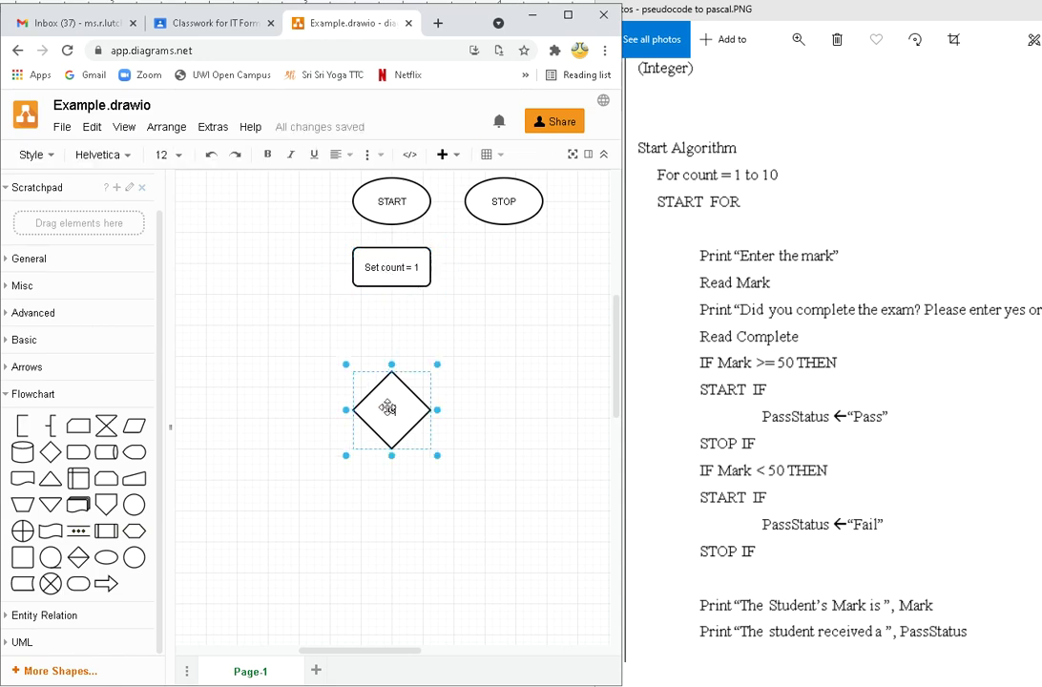
text(Is count)
text(t)
text(> 10)
text(?)
click(484, 379)
drag(402, 431, 403, 379)
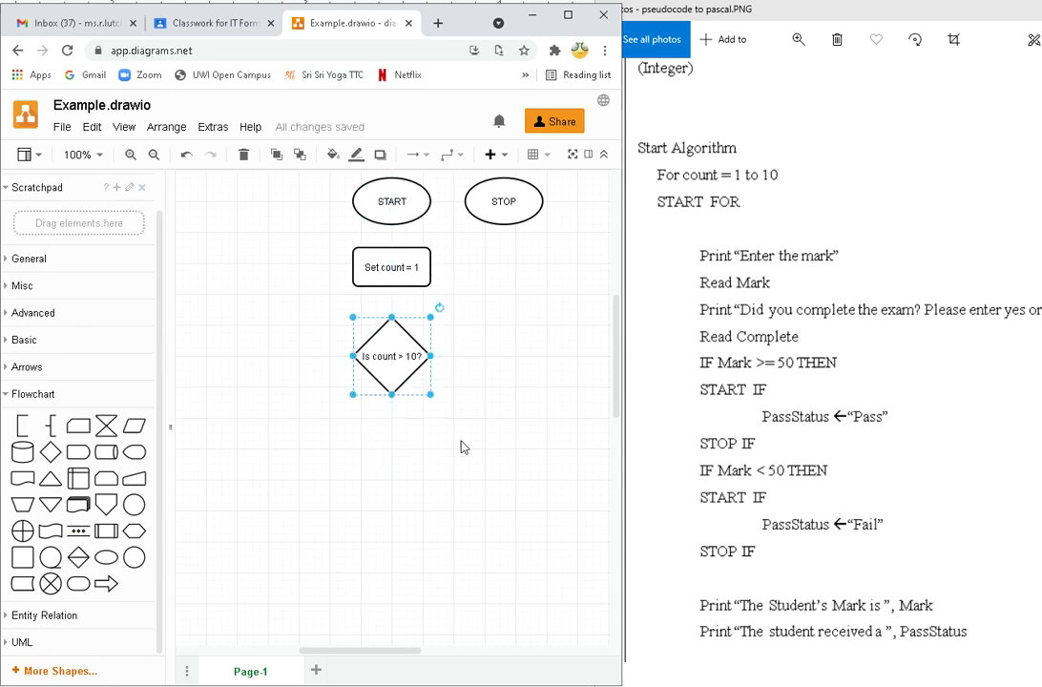
Draw a horizontal arrow outward from each side corner of the "Is count > 10?" diamond.
click(447, 468)
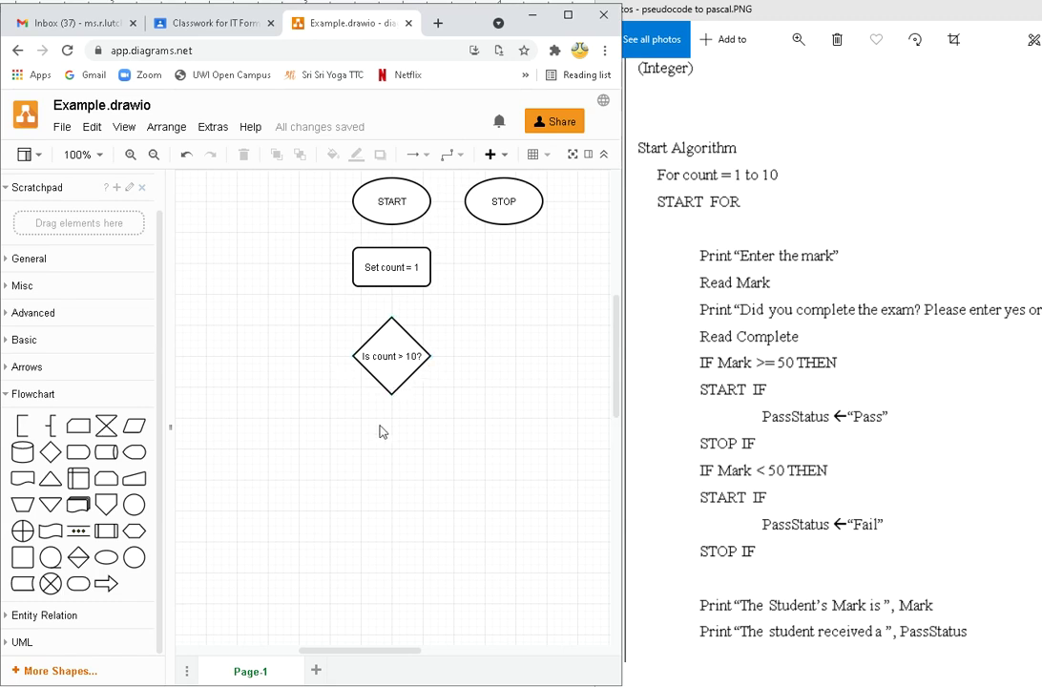
mouse_move(434, 356)
mouse_move(360, 356)
click(414, 155)
click(416, 181)
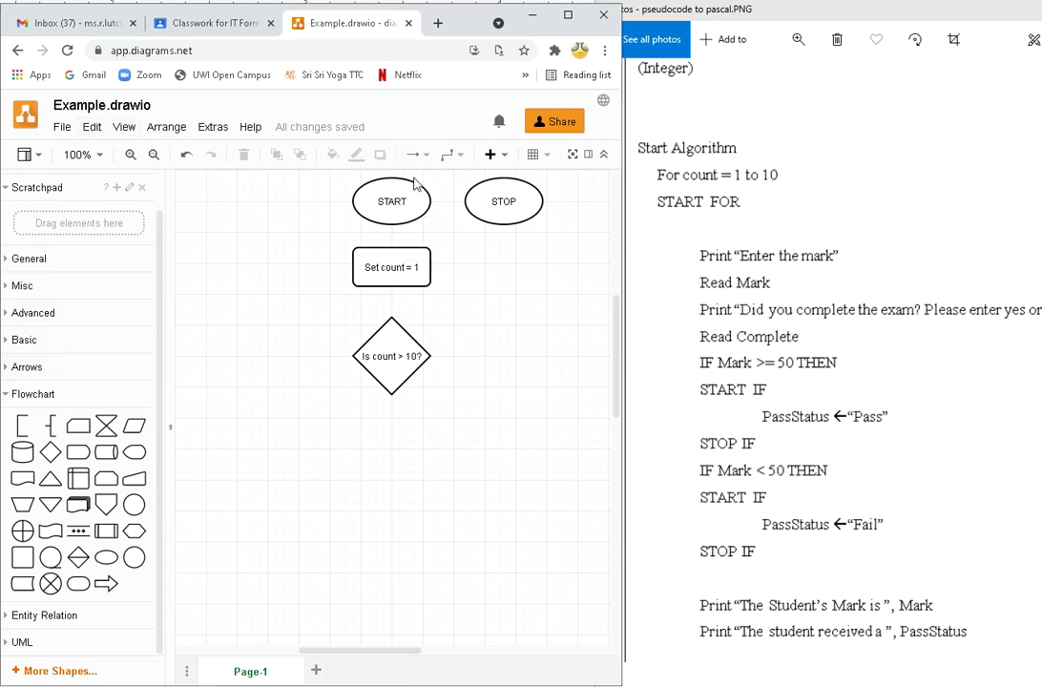
click(435, 356)
drag(435, 356, 485, 356)
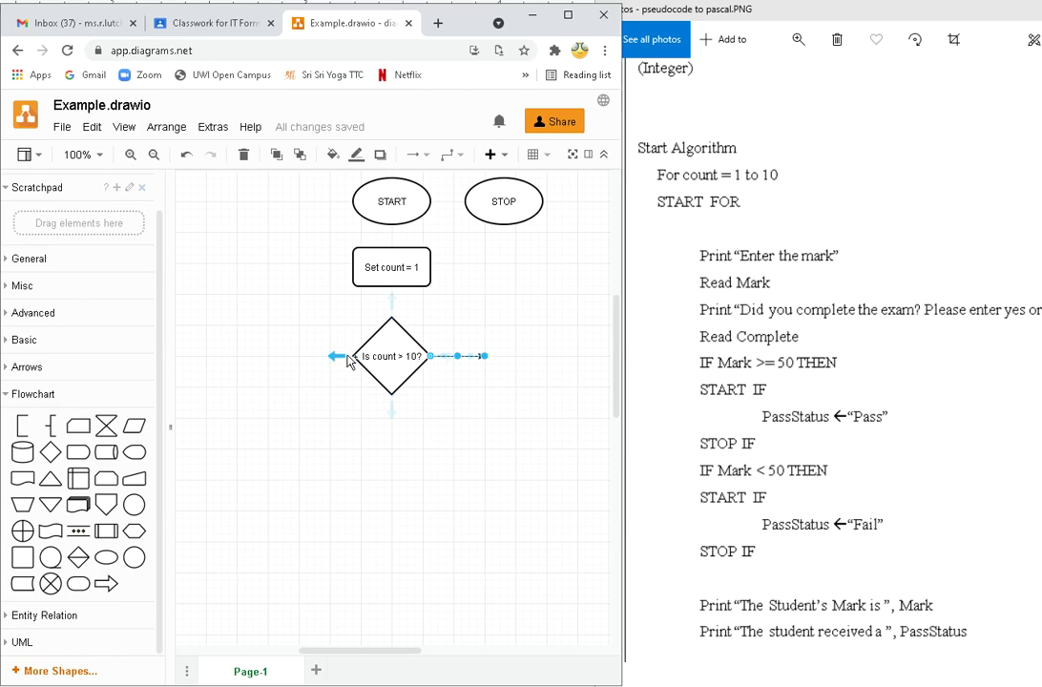
drag(349, 361, 300, 356)
click(442, 510)
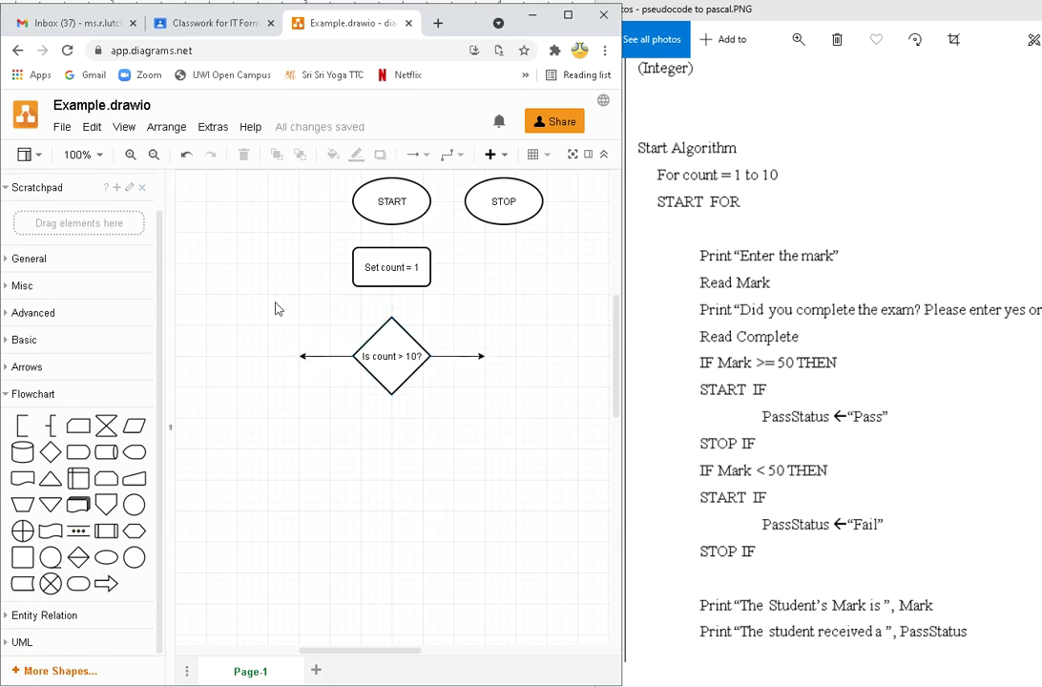
Add a text label reading "YES" above the arrow leaving the decision diamond's right corner.
click(30, 268)
drag(82, 299, 452, 344)
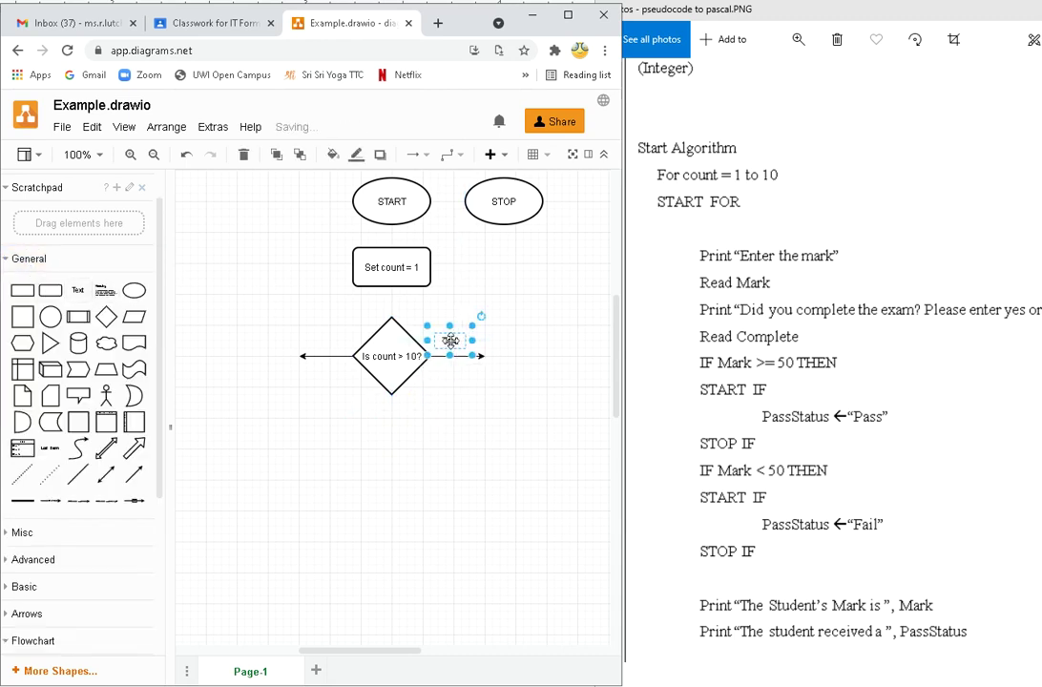
double_click(451, 343)
text(No)
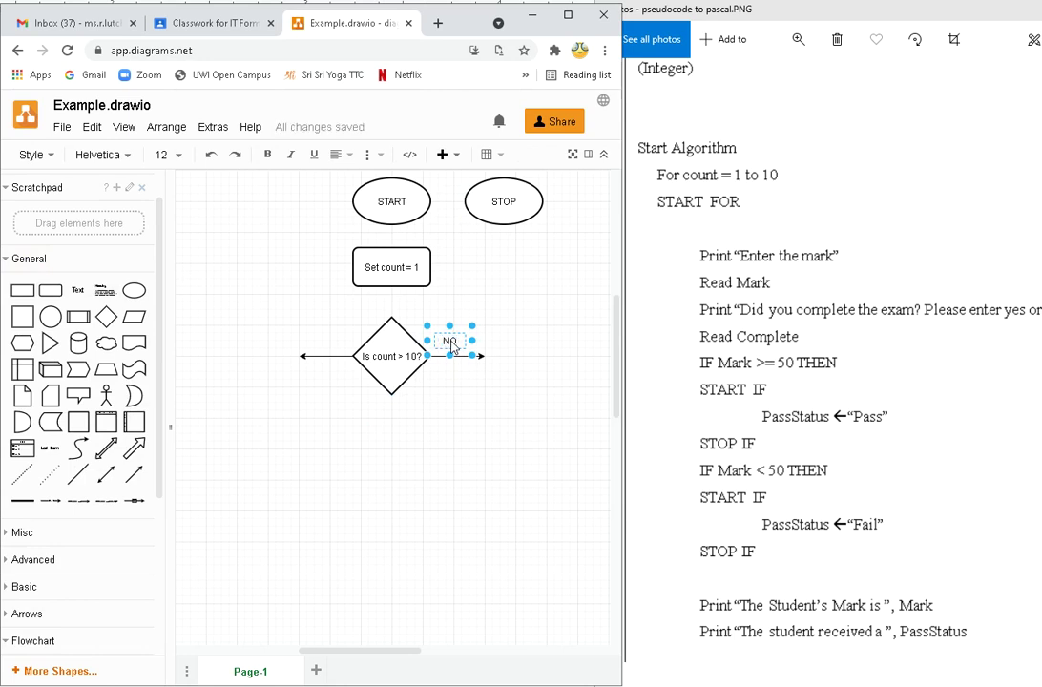
double_click(451, 341)
text(YES)
Add a text label reading "NO" above the arrow leaving the decision diamond's left corner.
click(91, 300)
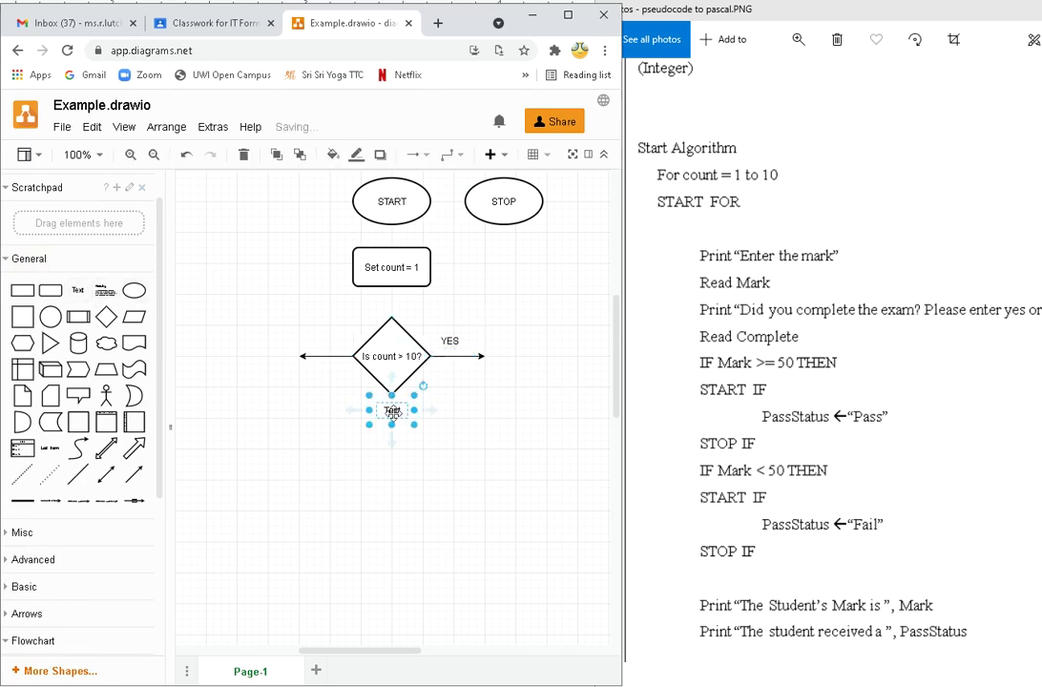
drag(393, 412, 334, 350)
double_click(333, 349)
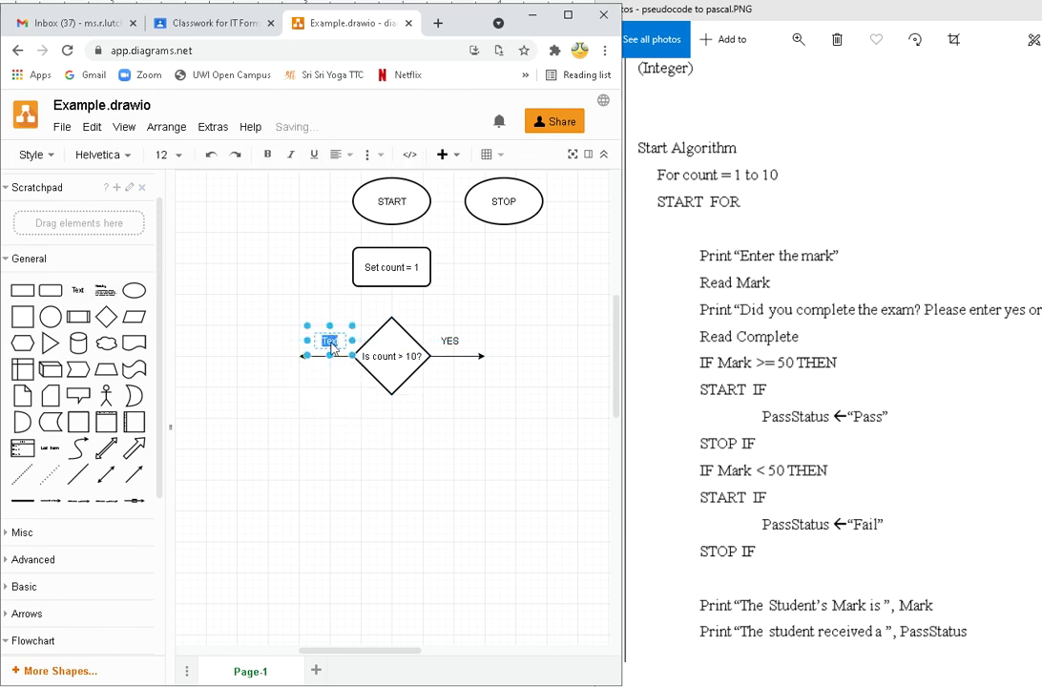
click(421, 497)
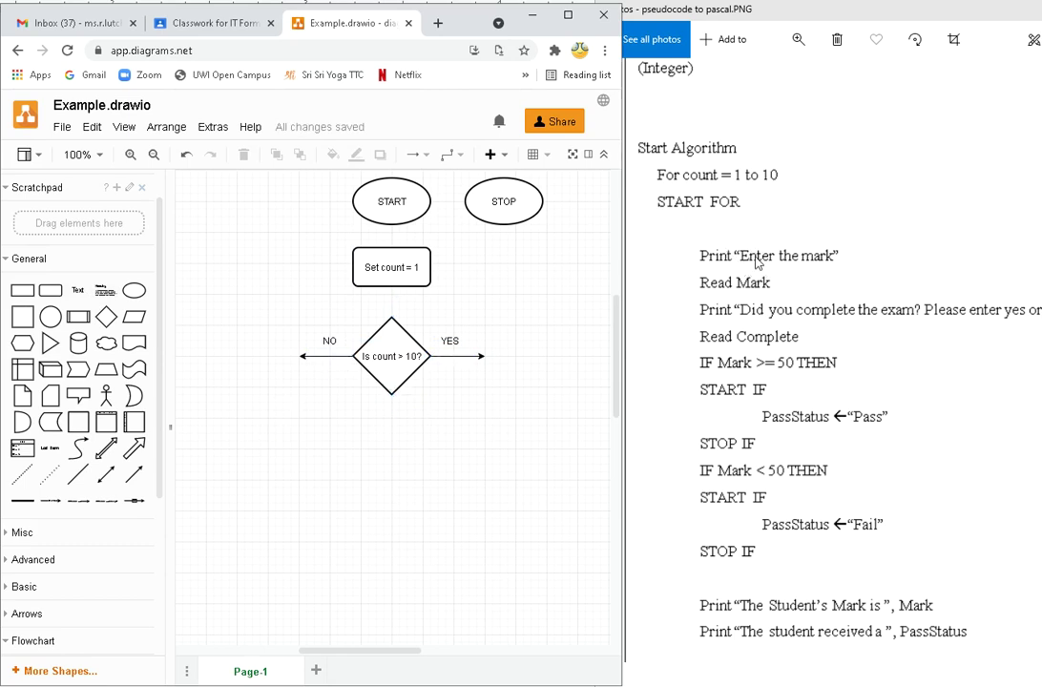
Add an input/output parallelogram below the NO arrow and label it "Read Mark".
mouse_move(818, 563)
mouse_down()
mouse_move(822, 515)
mouse_move(822, 539)
mouse_up()
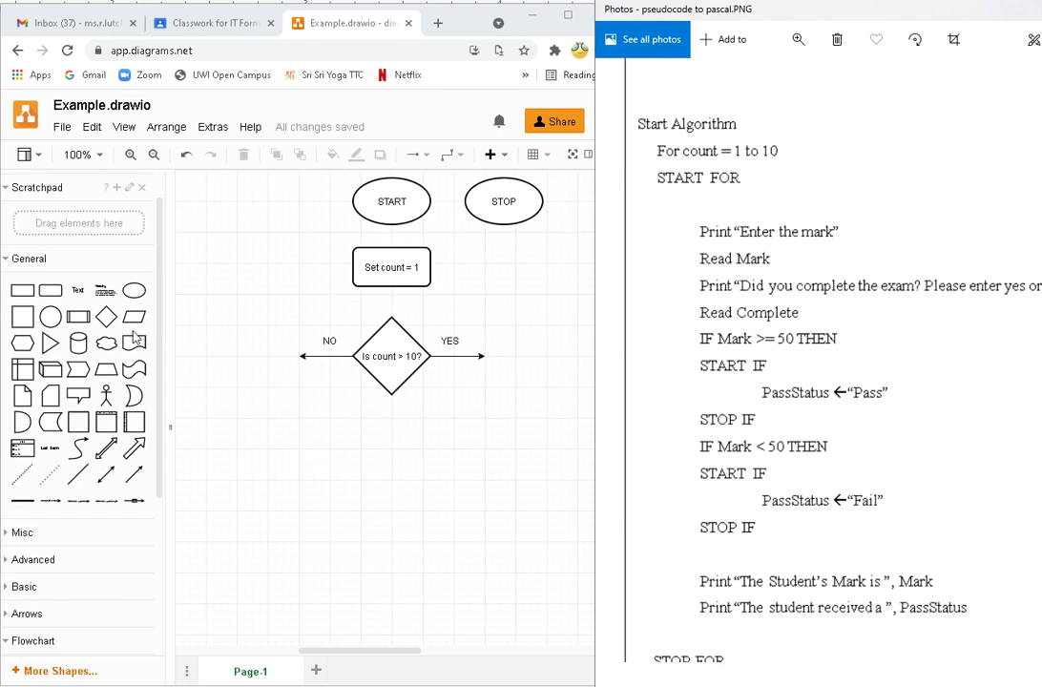
click(25, 268)
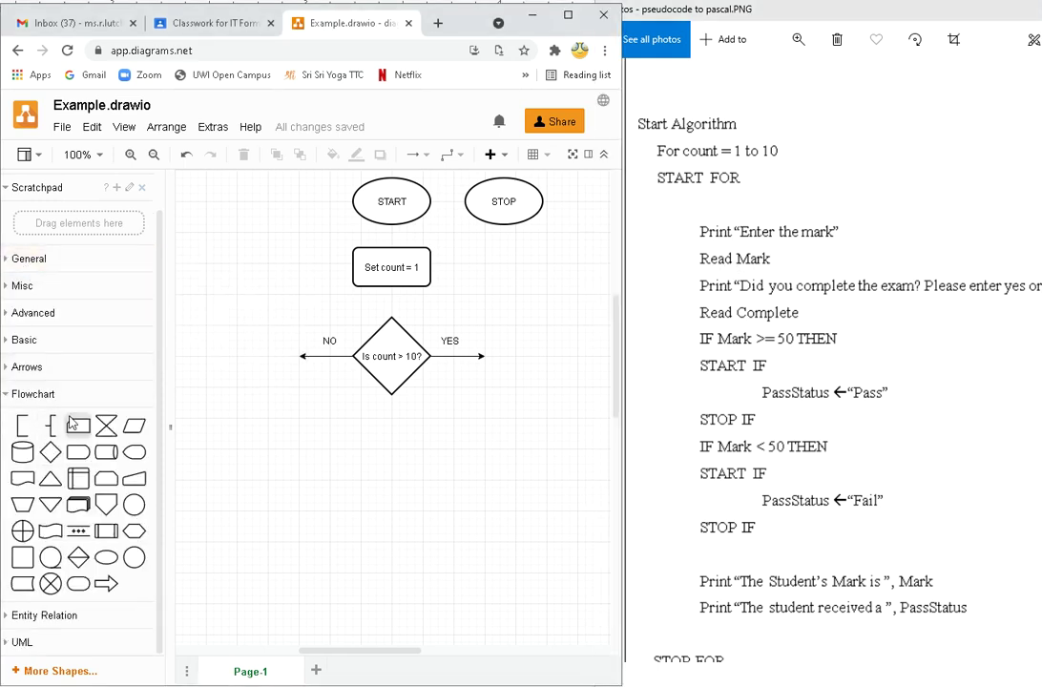
click(139, 432)
drag(400, 410, 277, 403)
double_click(274, 401)
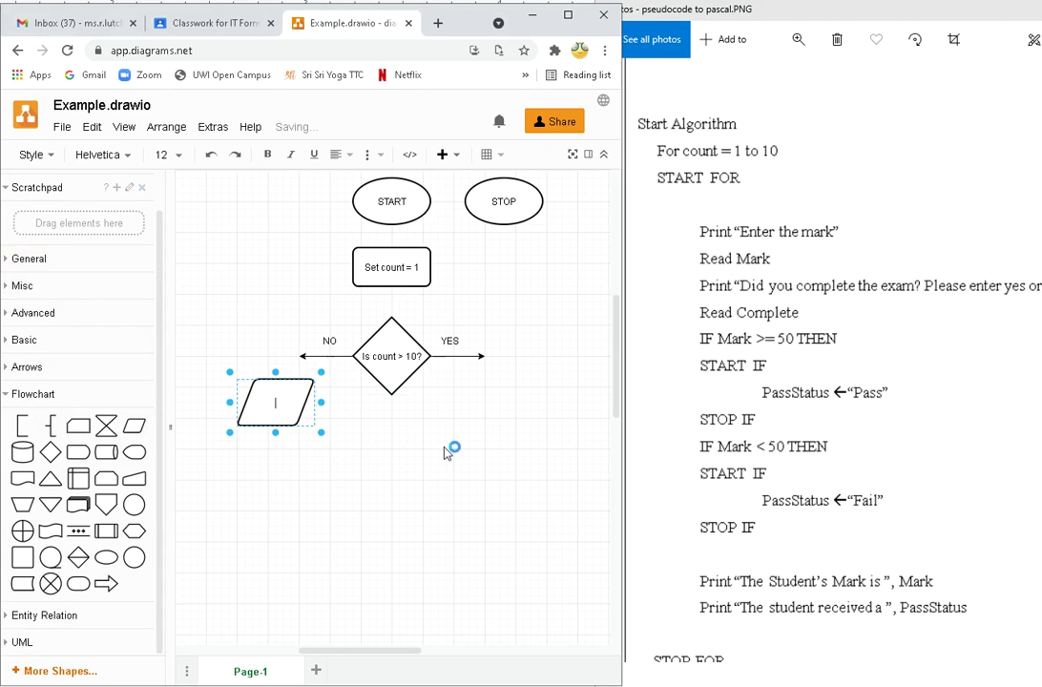
text(Read)
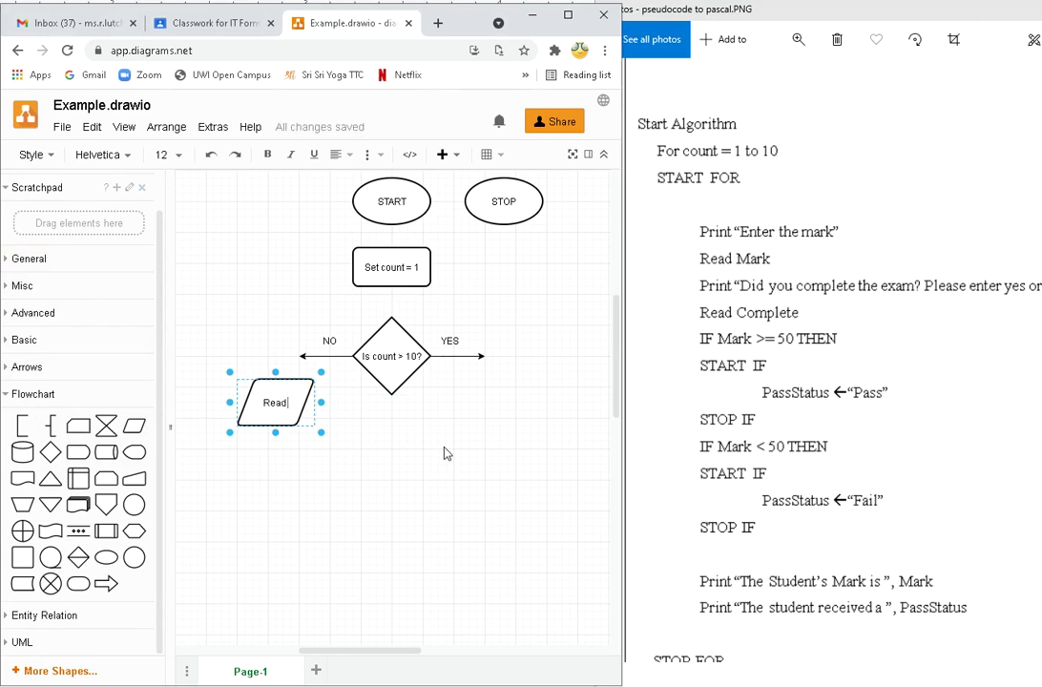
text( Mark)
Flatten the "Read Mark" parallelogram and route the NO arrow down to its top edge.
click(289, 418)
drag(271, 431, 275, 369)
click(302, 417)
click(302, 356)
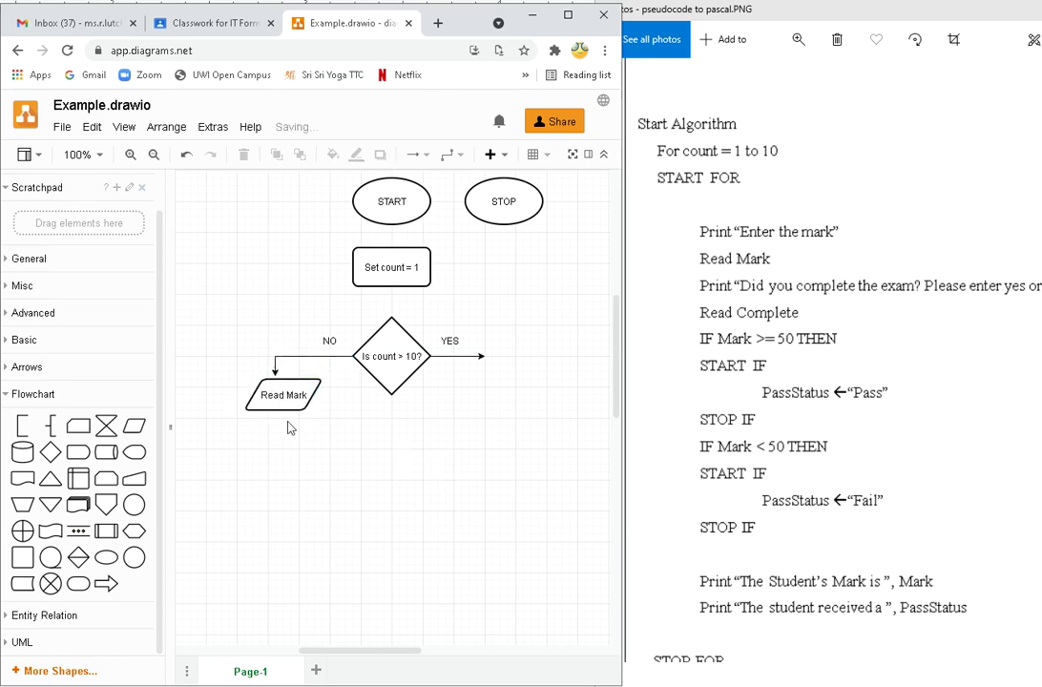
mouse_move(301, 408)
mouse_down()
mouse_move(279, 411)
mouse_move(299, 411)
mouse_up()
click(427, 450)
Duplicate the "Read Mark" parallelogram and place the copy just beneath the original.
click(286, 393)
key(ctrl+d)
drag(291, 406, 285, 445)
Relabel the copied parallelogram "Read Complete" and widen it to fit the text.
double_click(287, 444)
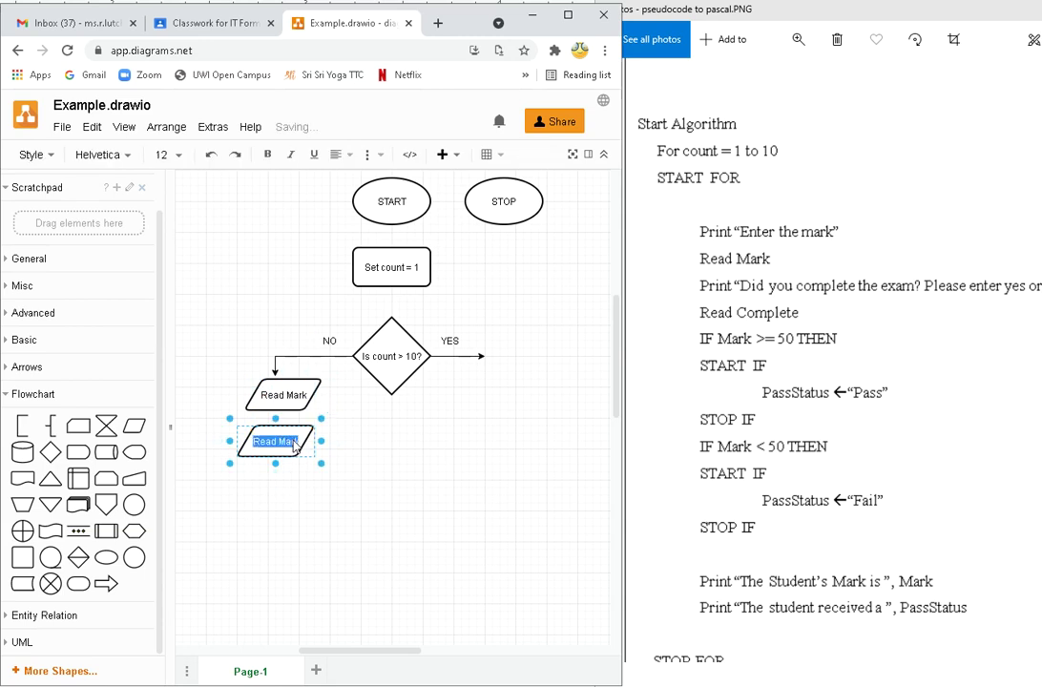
key(Escape)
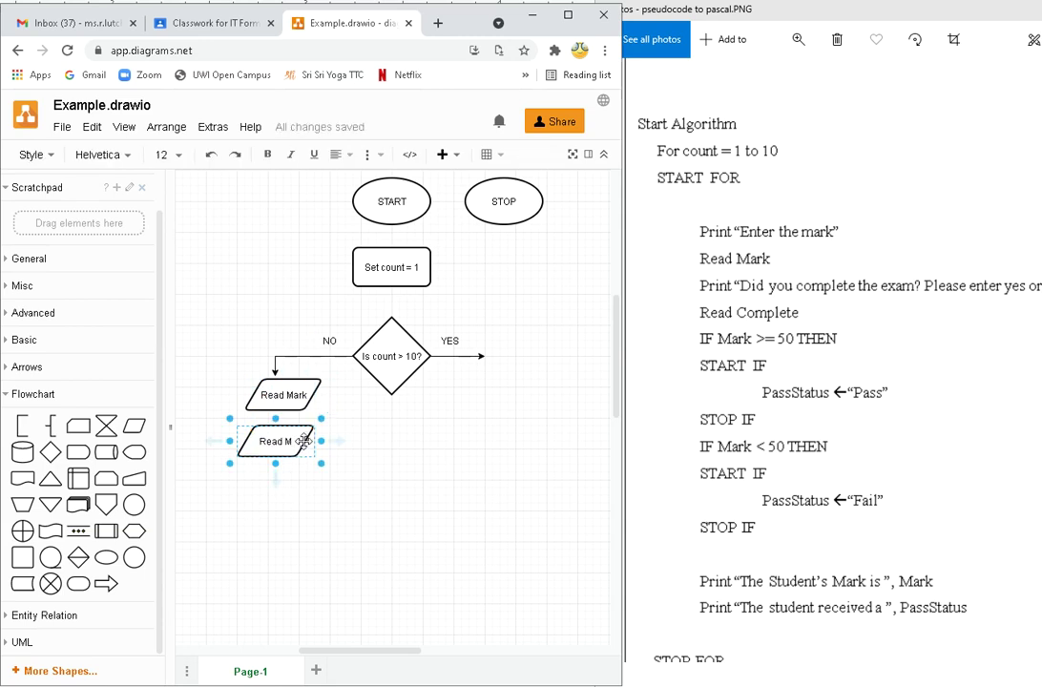
key(BackSpace)
text(Complete)
drag(321, 441, 291, 444)
click(395, 447)
Reduce the "Read Mark" parallelogram's height slightly and draw a downward arrow from it to "Read Complete".
click(283, 403)
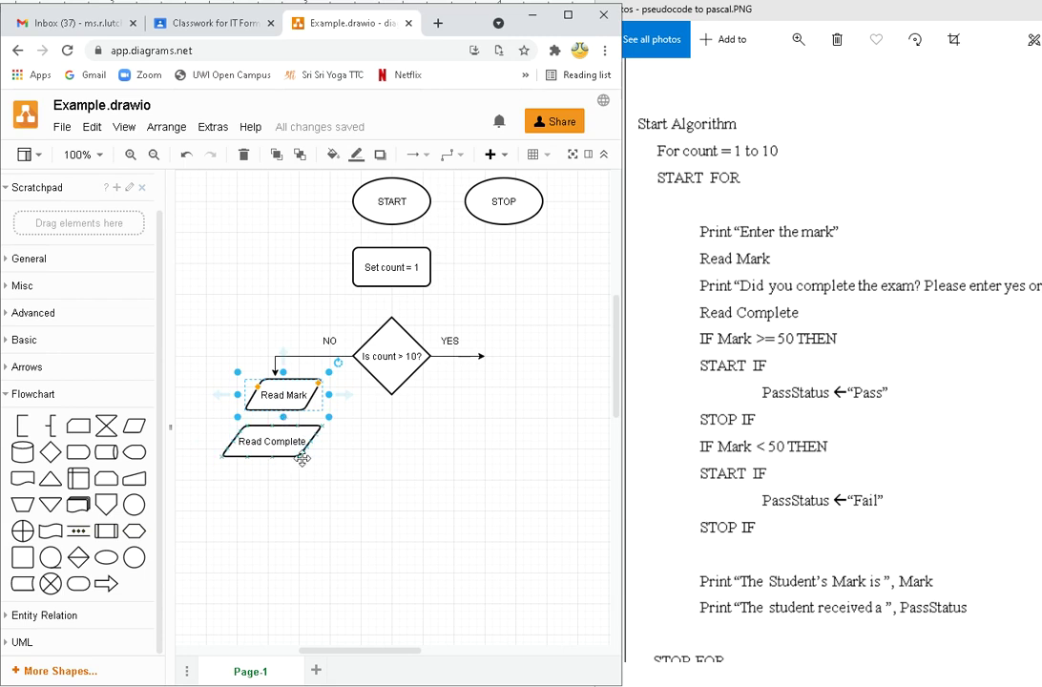
click(293, 452)
mouse_move(286, 436)
mouse_down()
mouse_move(286, 453)
mouse_move(288, 406)
mouse_move(288, 420)
mouse_up()
click(284, 401)
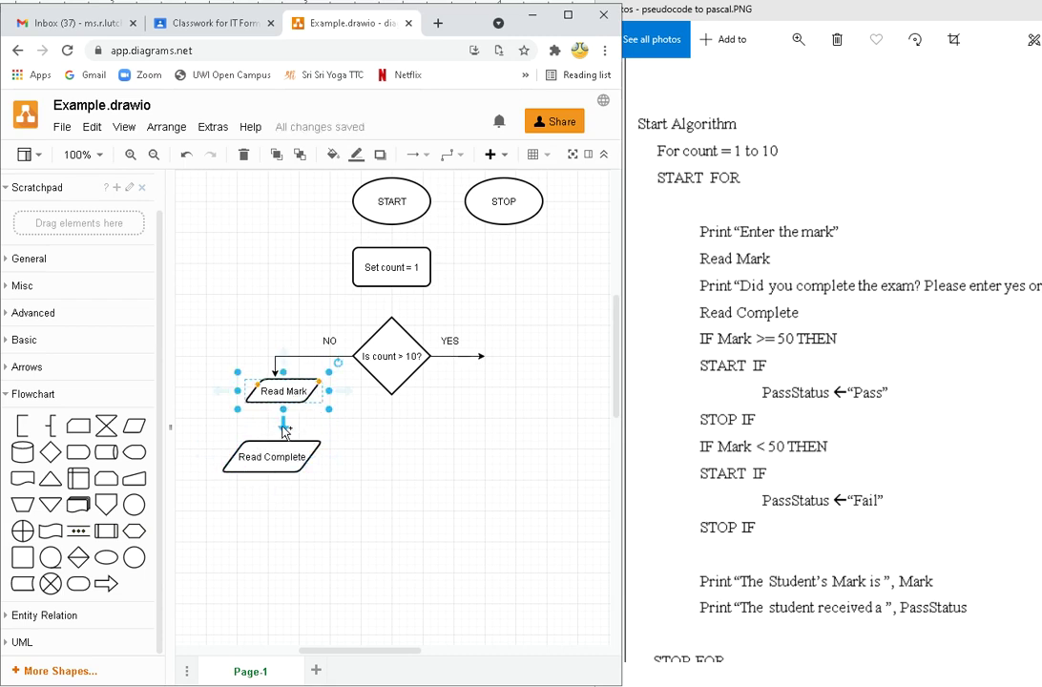
drag(283, 432, 292, 455)
click(349, 391)
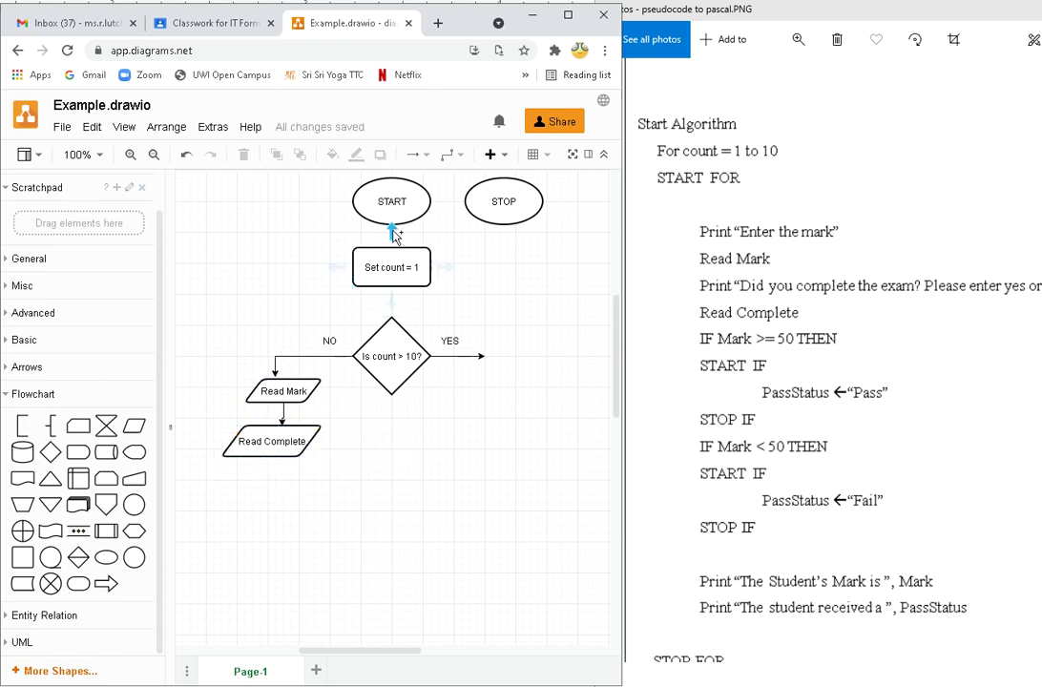
drag(392, 241, 391, 226)
drag(445, 267, 493, 267)
key(Delete)
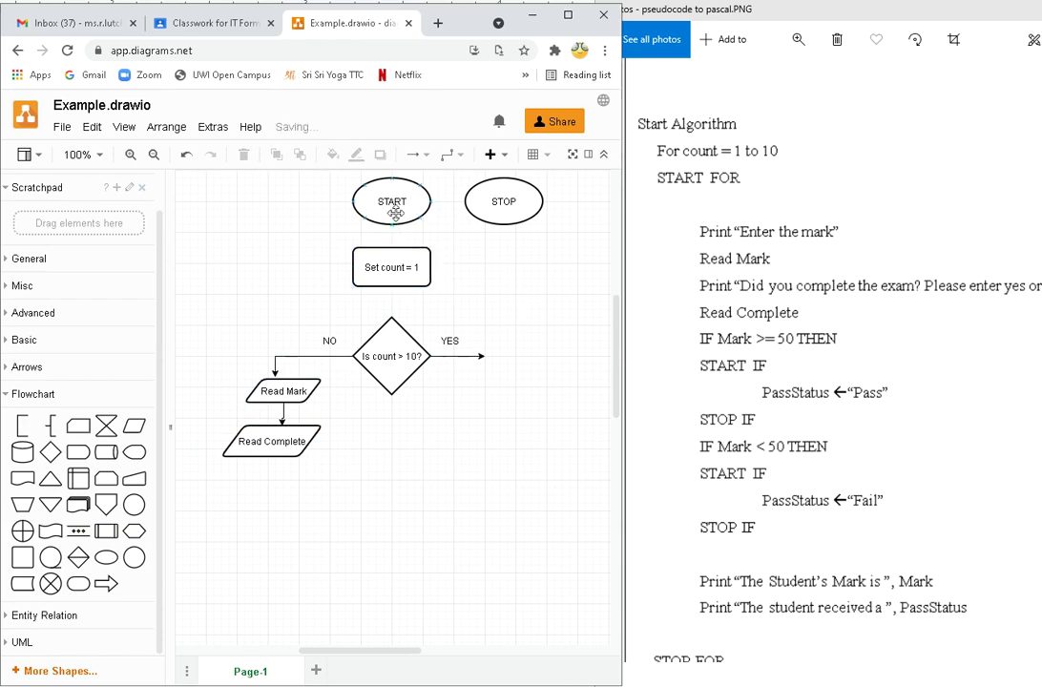
Draw downward arrows from START to the "Set count = 1" box and from that box to the "Is count > 10?" diamond.
click(398, 219)
drag(398, 221, 392, 250)
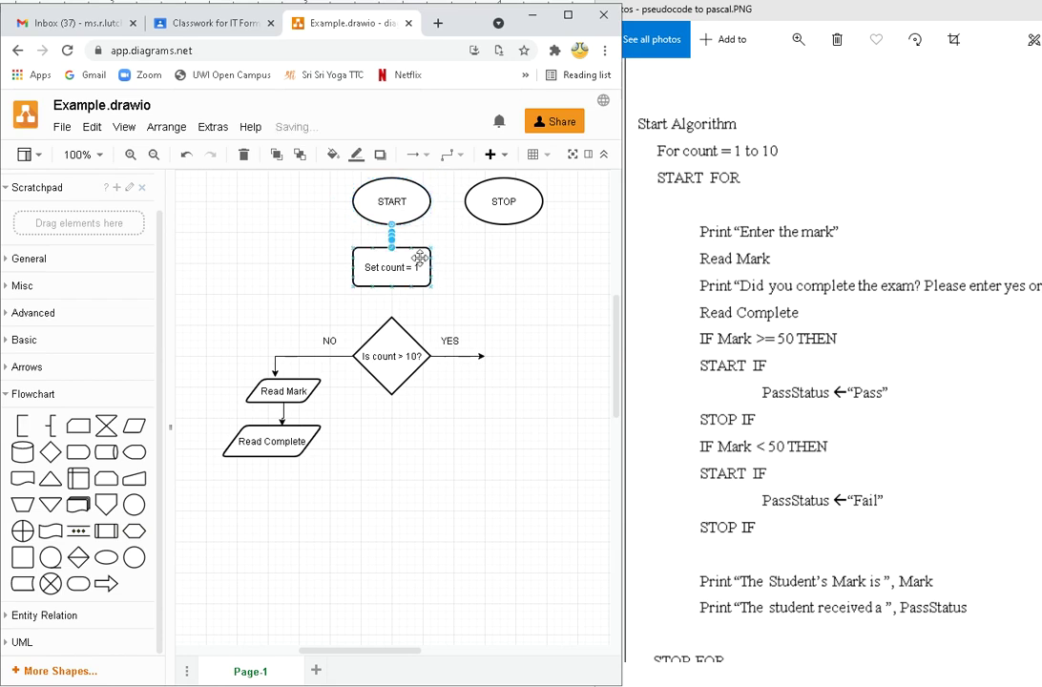
click(482, 305)
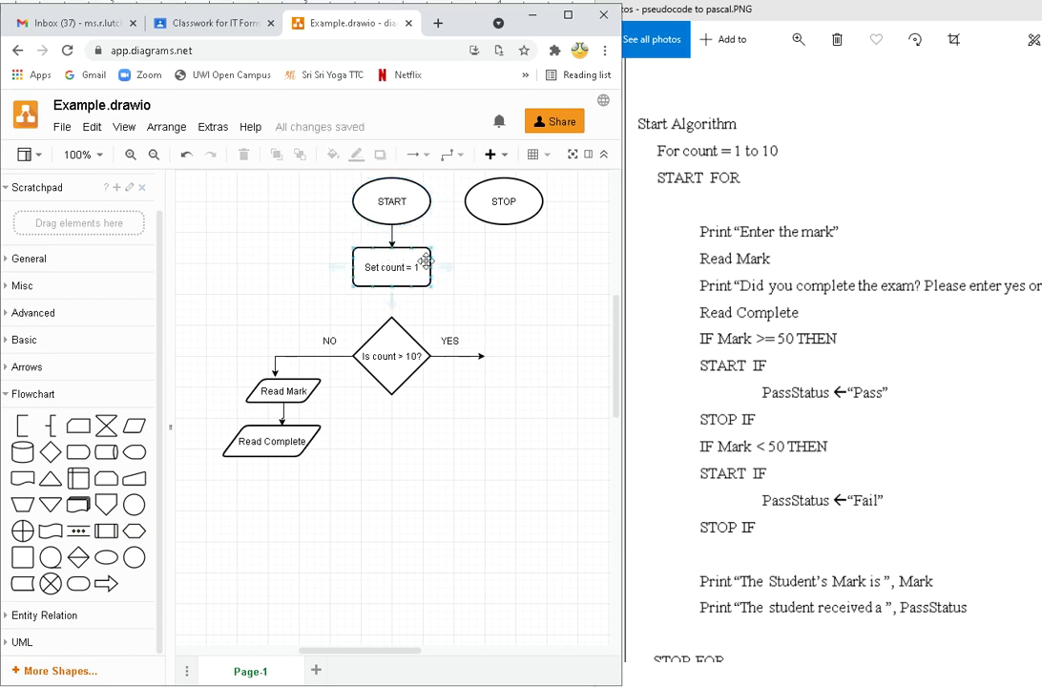
click(400, 267)
mouse_move(400, 267)
mouse_down()
mouse_move(345, 262)
mouse_move(404, 284)
mouse_move(404, 271)
mouse_up()
click(391, 310)
click(334, 269)
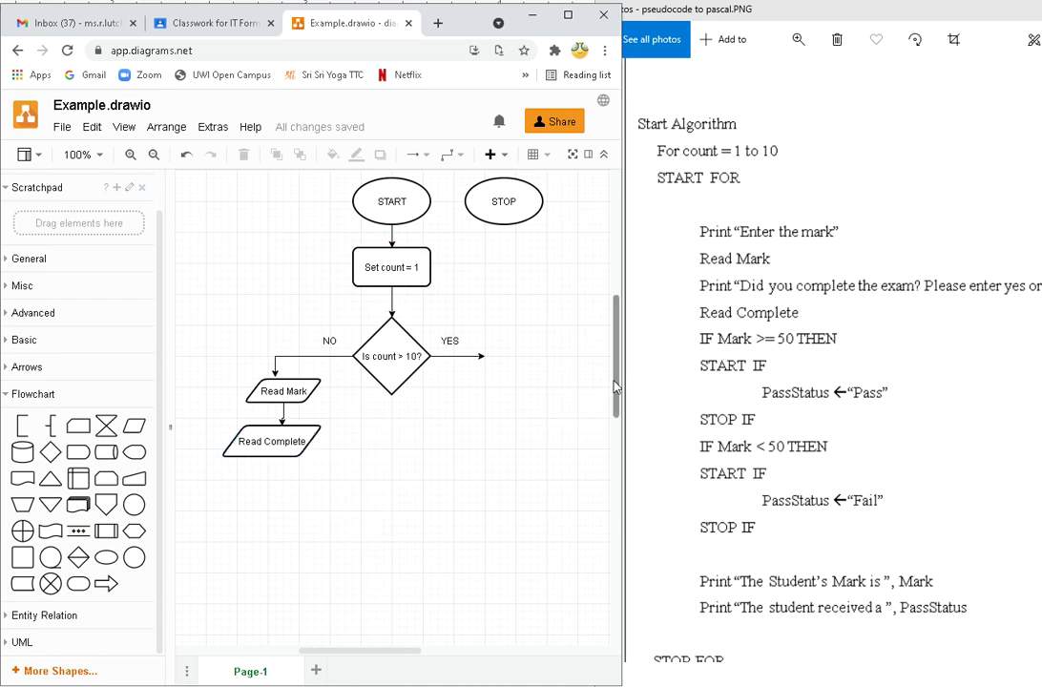
Add a decision diamond labelled "Is Mark >= 50?" and align it beneath the "Read Complete" parallelogram.
scroll(527, 344, down, 3)
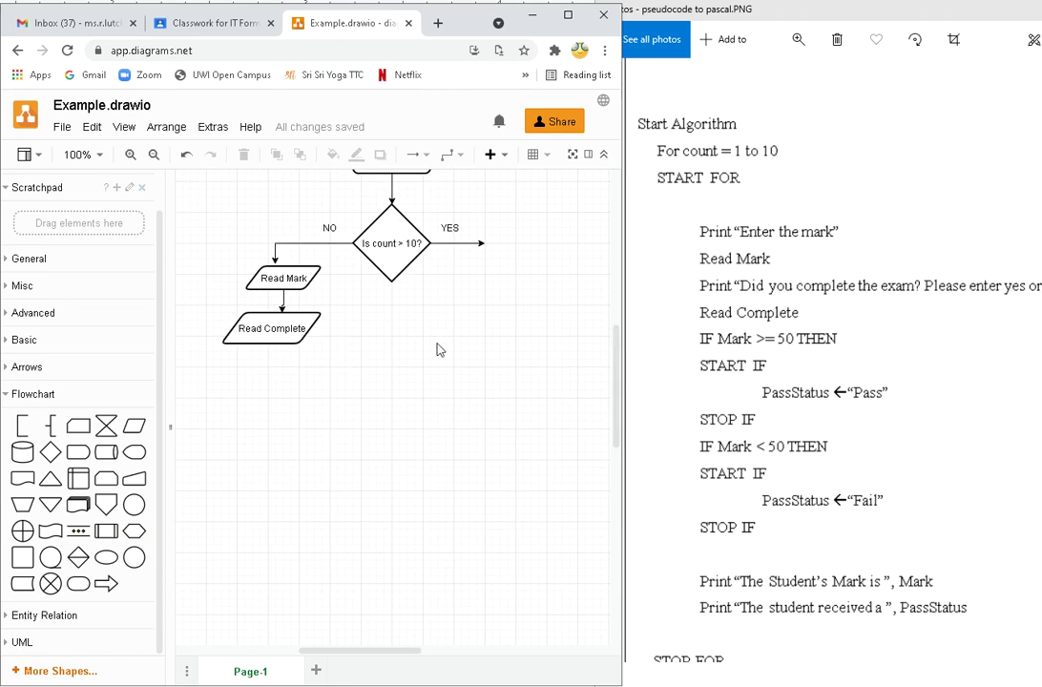
click(50, 453)
double_click(393, 407)
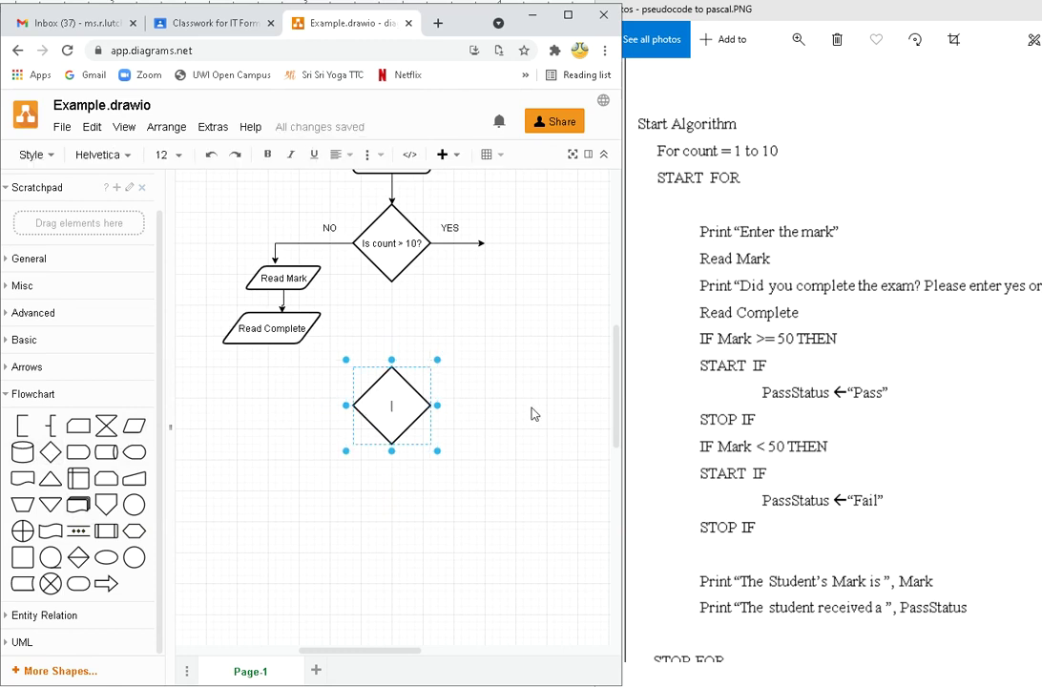
text(Is Mark >= 50?)
click(495, 414)
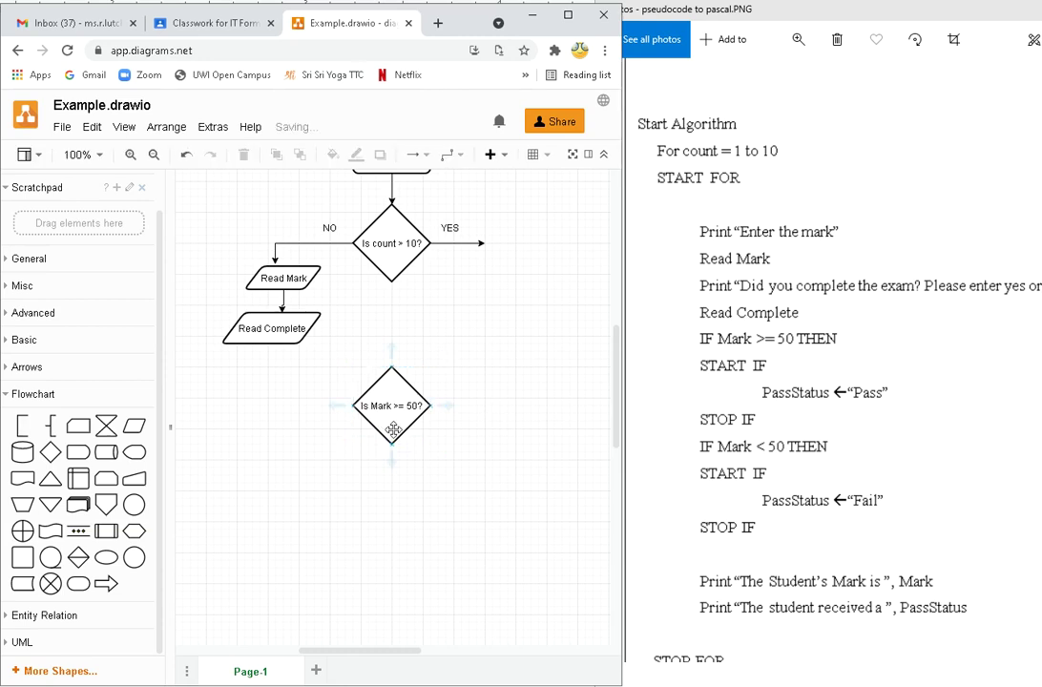
drag(393, 429, 274, 426)
Draw a downward arrow from the "Read Complete" parallelogram to the "Is Mark >= 50?" diamond.
click(273, 328)
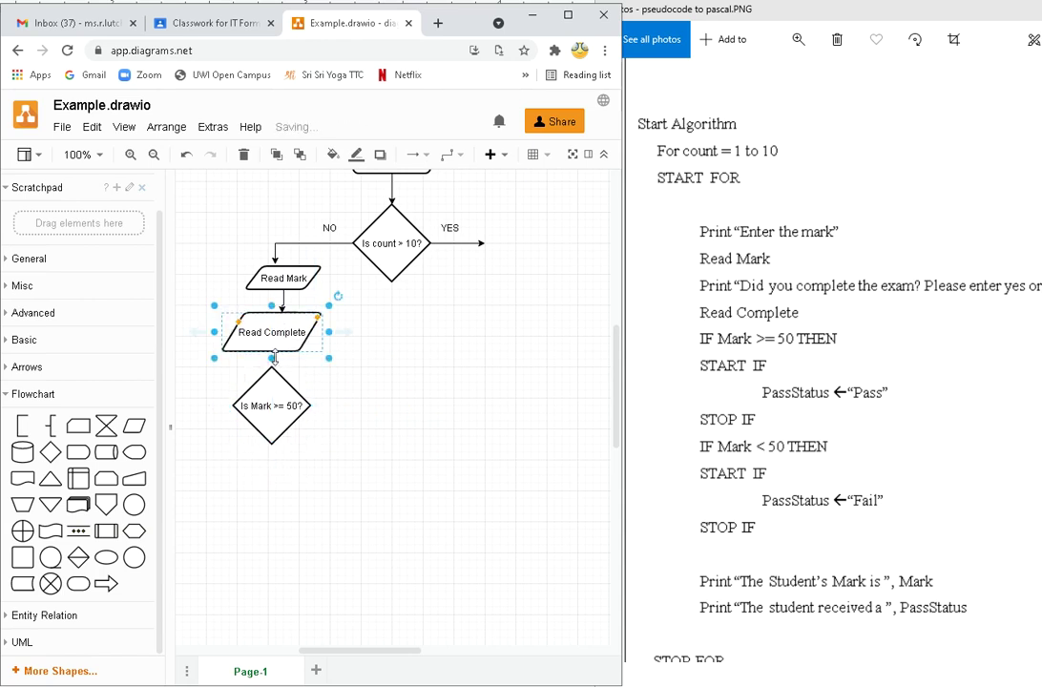
drag(272, 352, 271, 367)
click(233, 315)
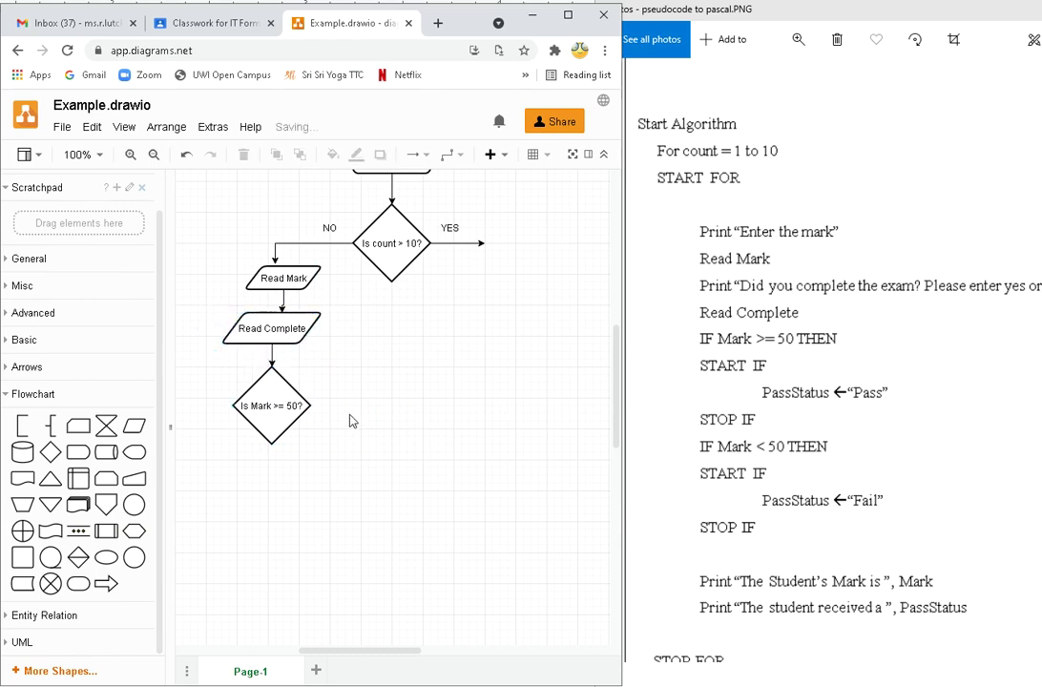
click(317, 441)
mouse_move(273, 455)
Add a process box beside the "Is Mark >= 50?" diamond and label it 'Set PassStatus = "Pass"'.
click(28, 563)
double_click(401, 404)
text(S)
text(et PassS)
text(tatu)
text(s)
text( =)
text( 1)
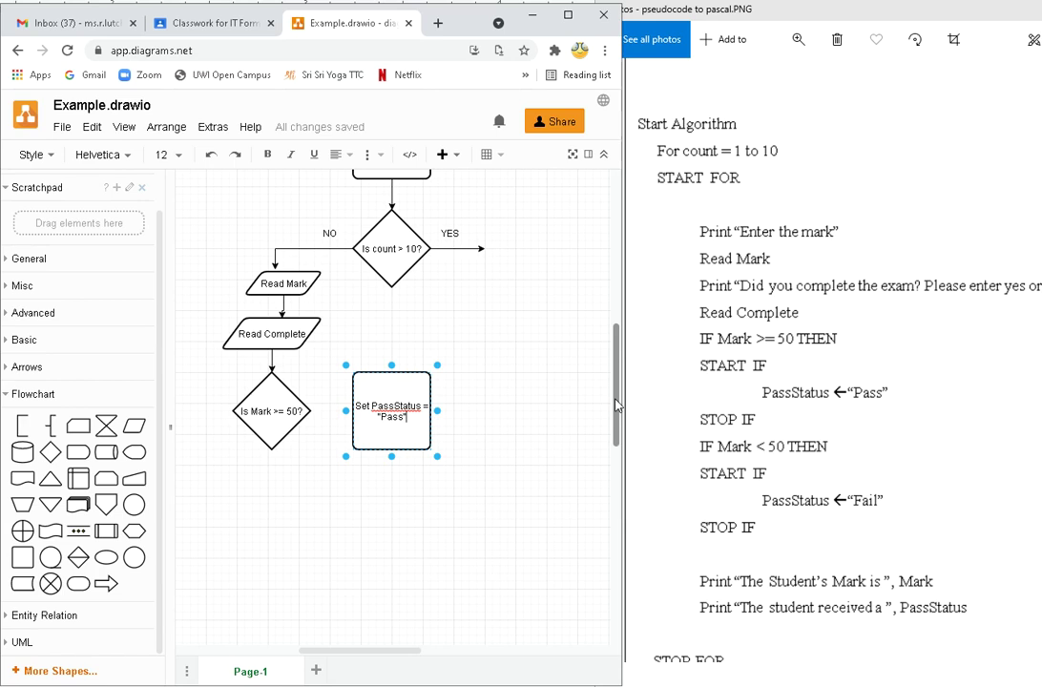
Make the PassStatus box wider and flatter so its label fits one line, and place it below the "Is Mark >= 50?" diamond.
drag(391, 456, 268, 510)
click(393, 402)
mouse_move(333, 650)
mouse_down()
mouse_move(282, 650)
mouse_move(362, 649)
mouse_move(333, 650)
mouse_move(349, 650)
mouse_up()
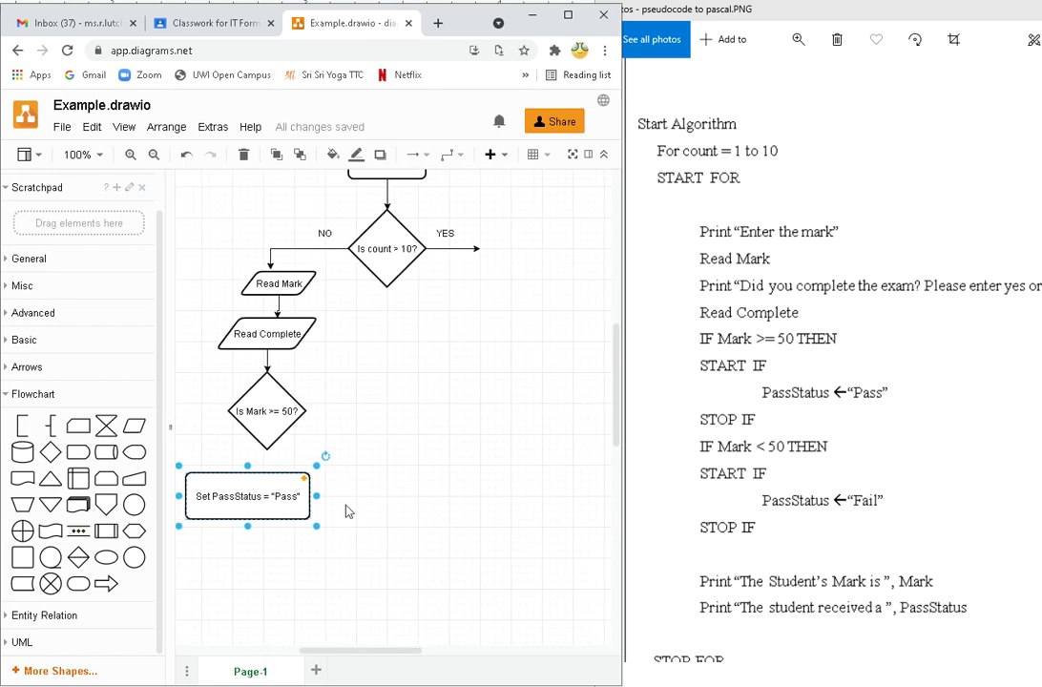
click(415, 477)
Duplicate the PassStatus box to the right of the original and relabel the copy 'Set PassStatus = "Fail"'.
click(243, 491)
drag(273, 511, 432, 509)
double_click(451, 500)
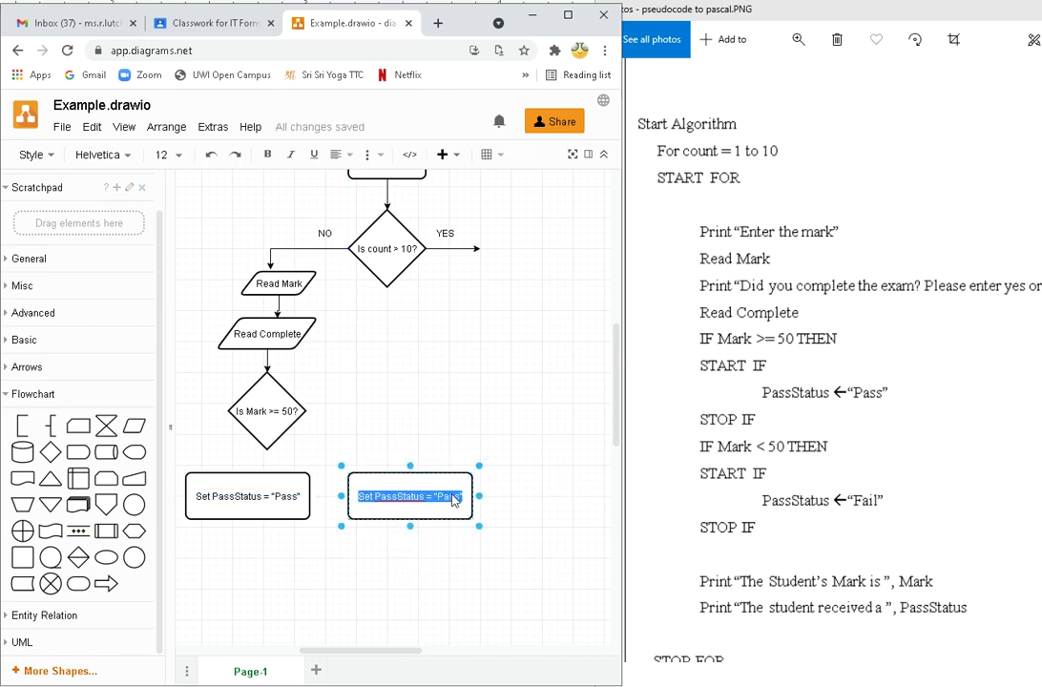
click(454, 500)
key(BackSpace)
key(BackSpace)
key(BackSpace)
key(BackSpace)
key(BackSpace)
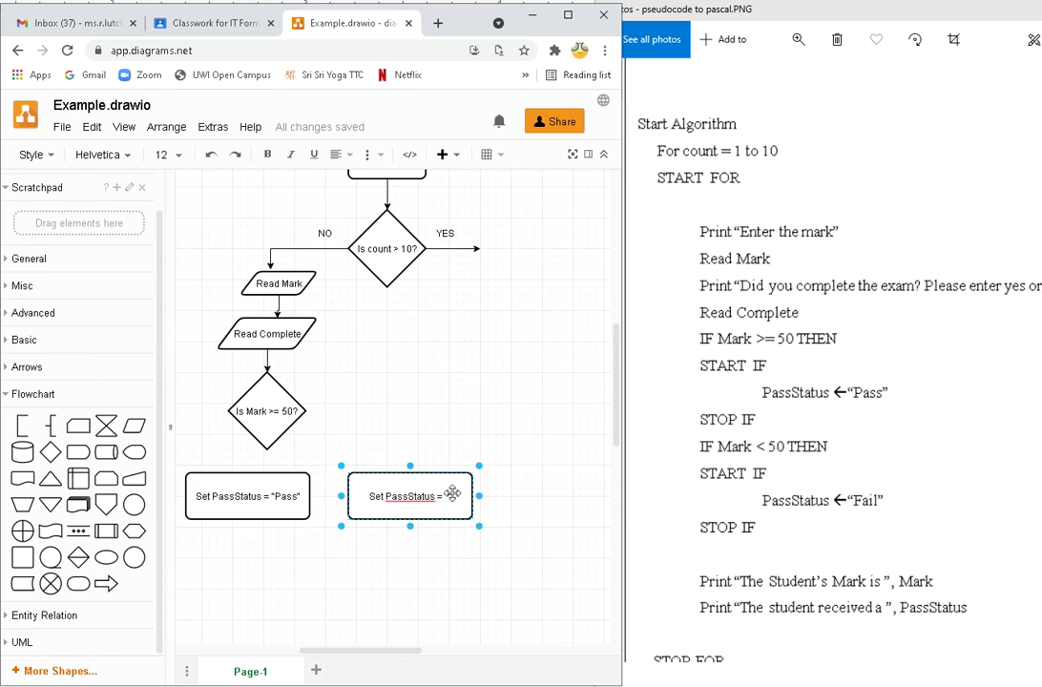
text(Fail)
click(447, 414)
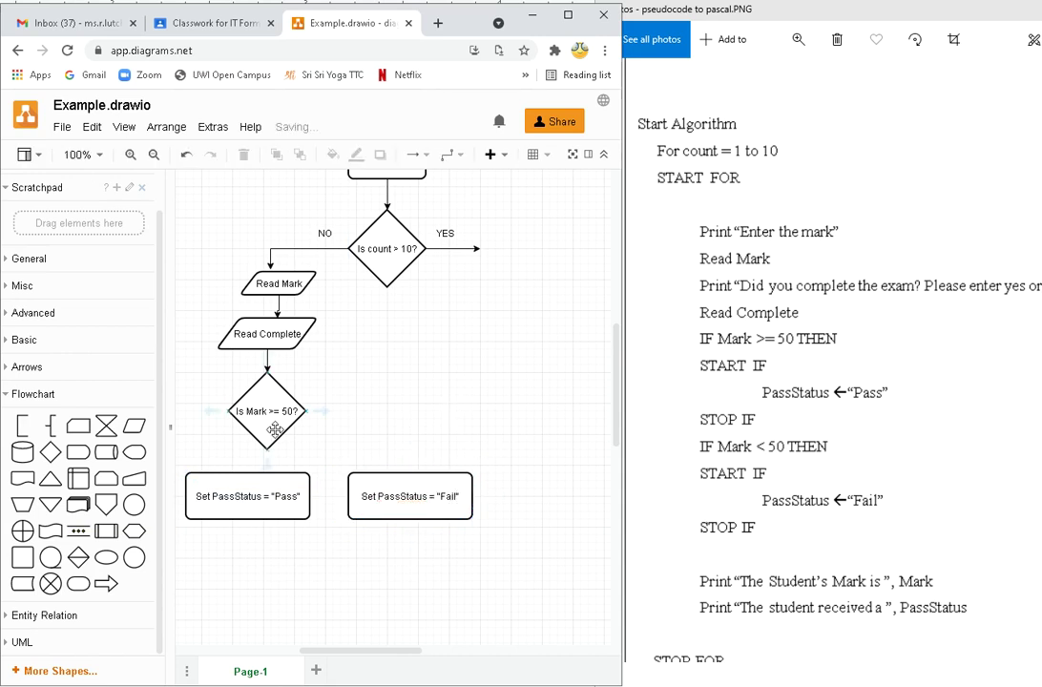
Move the "Is Mark >= 50?" diamond between the two PassStatus boxes and connect its left corner to the "Pass" box.
drag(275, 430, 332, 438)
click(414, 414)
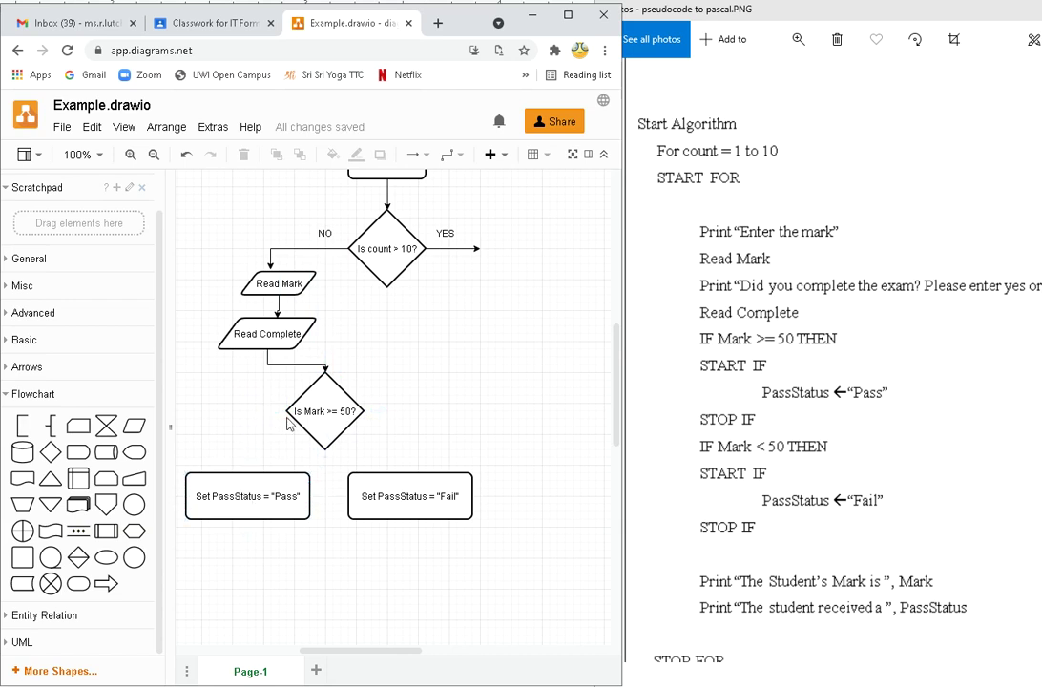
drag(270, 415, 243, 487)
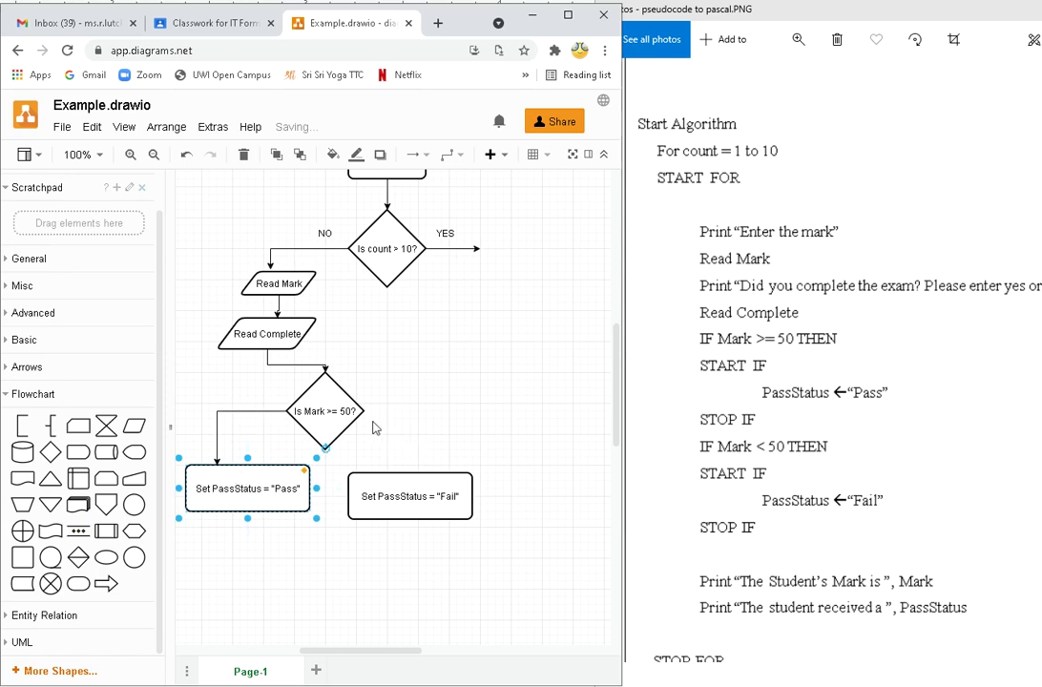
Connect the right corner of the "Is Mark >= 50?" diamond to the top of the 'Set PassStatus = "Fail"' box.
drag(365, 411, 434, 477)
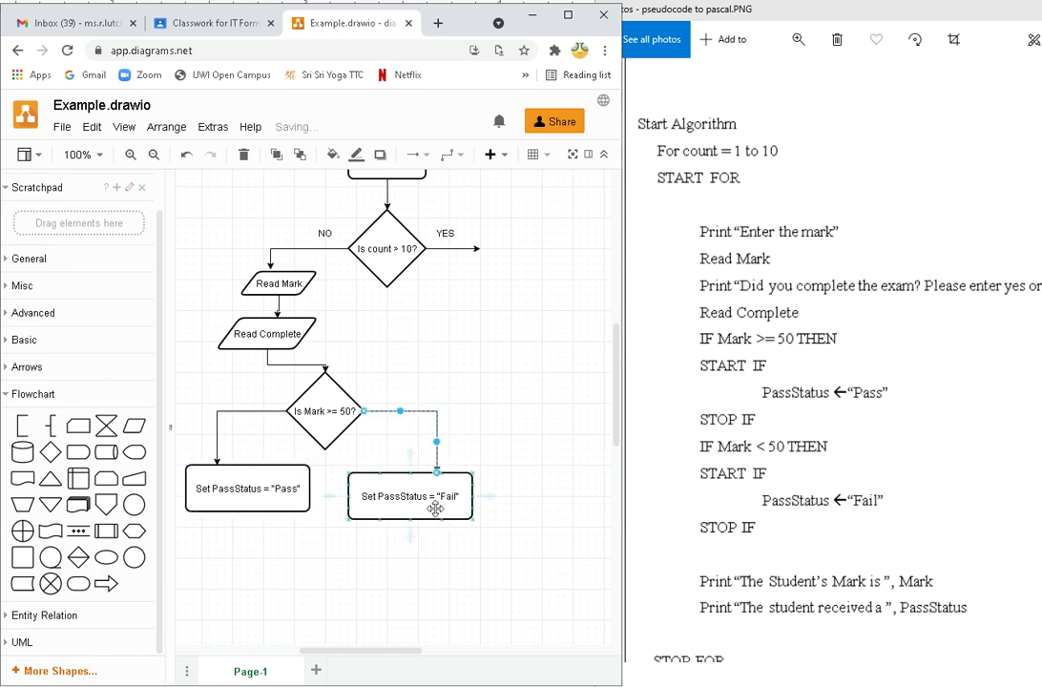
click(489, 402)
click(48, 261)
click(48, 259)
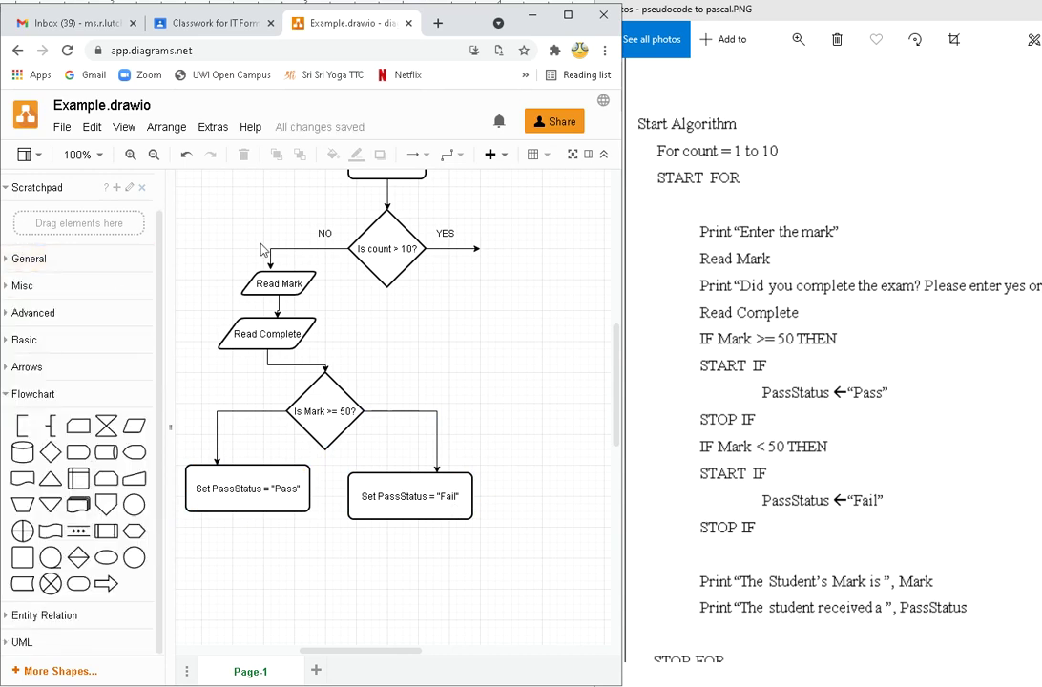
Duplicate the YES and NO labels, placing YES above the "Pass" branch and NO above the "Fail" branch of the "Is Mark >= 50?" diamond.
click(442, 232)
click(505, 353)
drag(443, 234, 246, 395)
click(325, 233)
click(469, 302)
drag(327, 234, 408, 401)
click(491, 347)
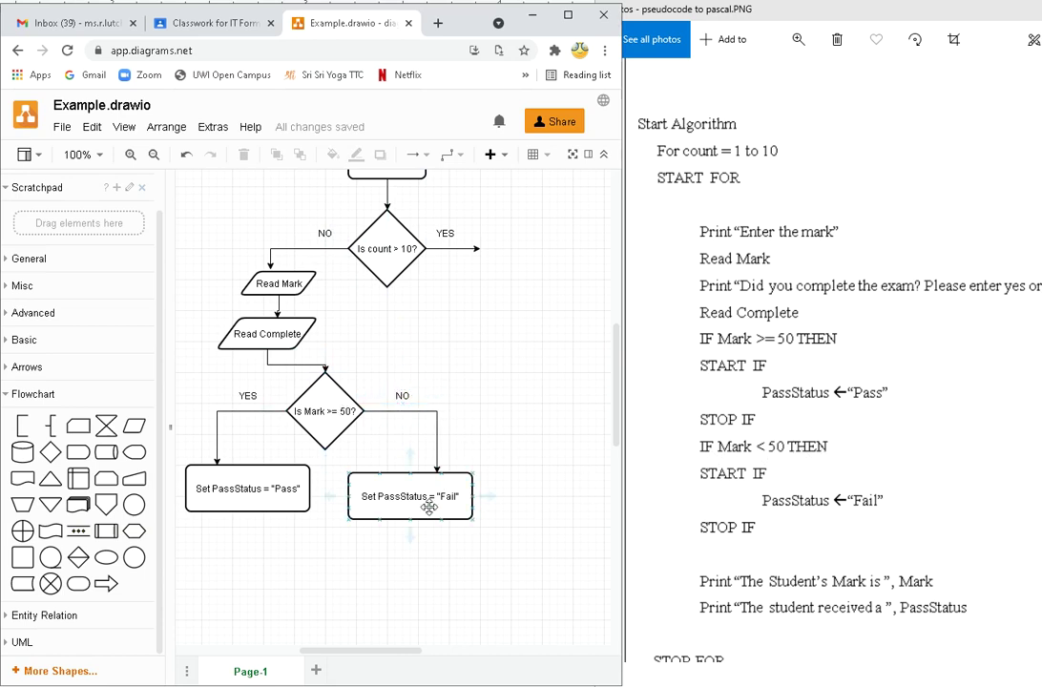
Add a parallelogram centred below the two PassStatus boxes, label it "Print Mark" and make it flatter.
click(791, 552)
scroll(822, 571, down, 1)
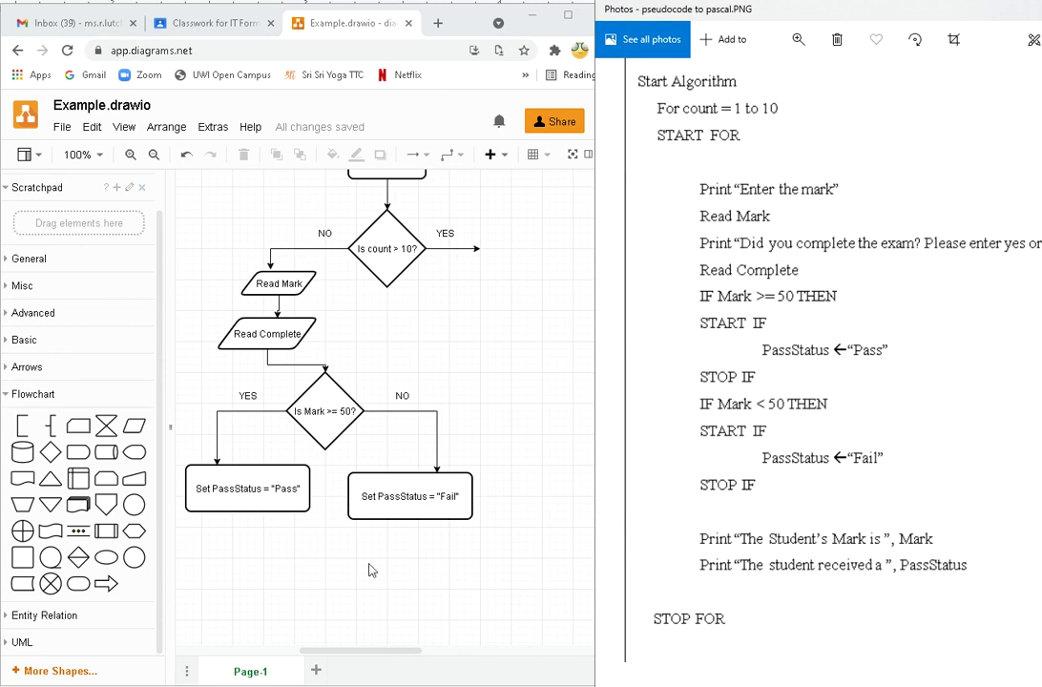
scroll(344, 581, down, 1)
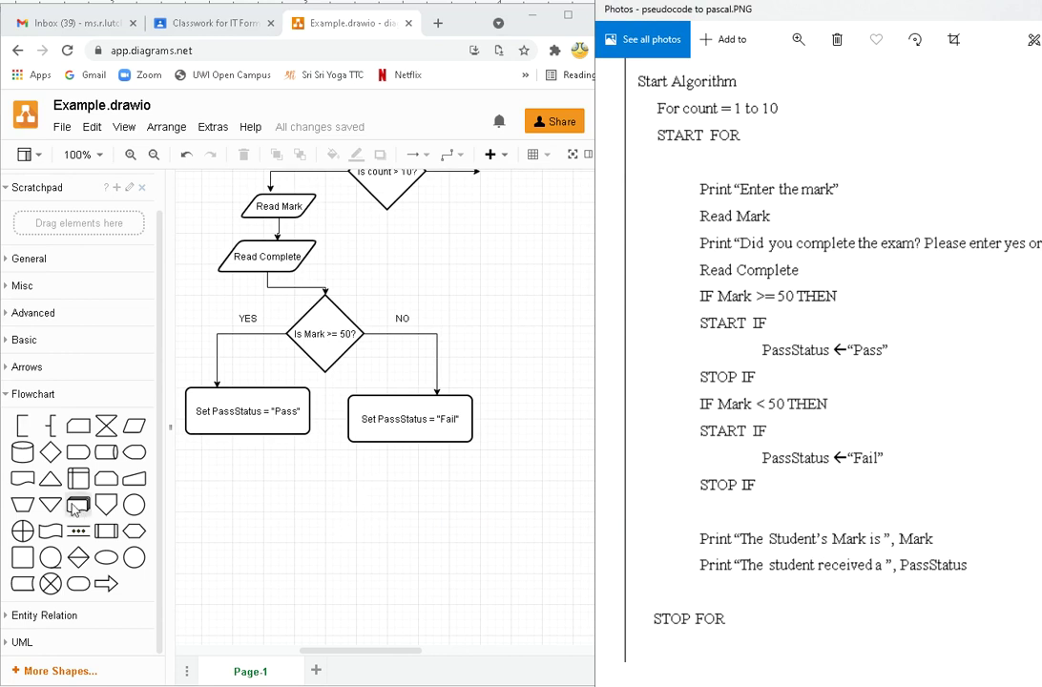
click(133, 427)
drag(401, 420, 305, 500)
double_click(305, 499)
text(Print Mark)
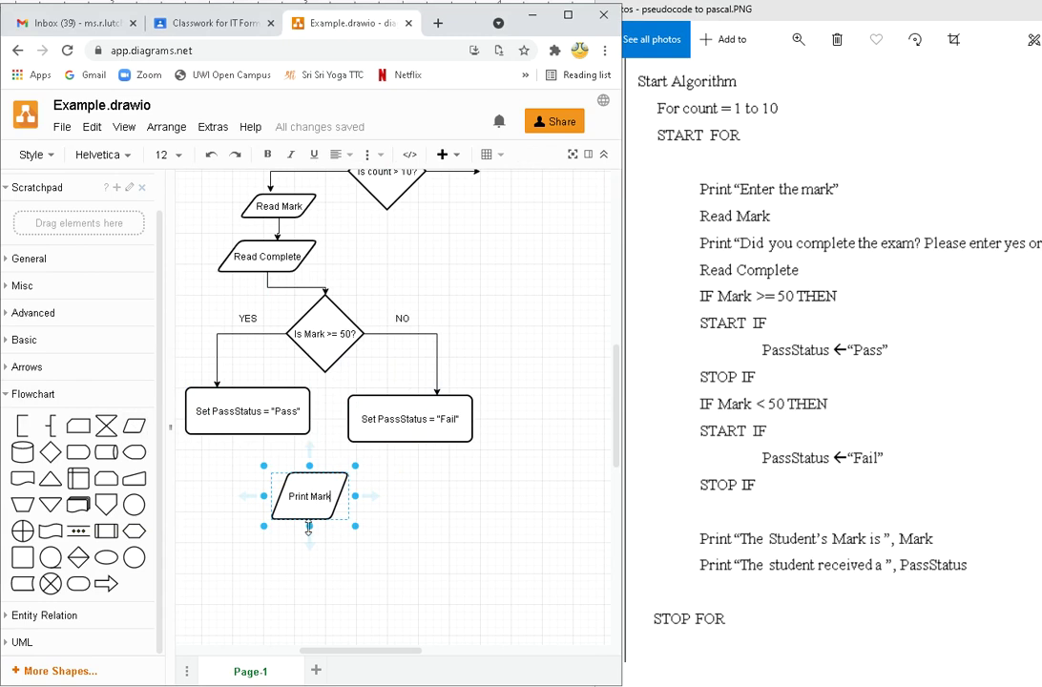
drag(308, 527, 334, 536)
click(423, 532)
Duplicate the "Print Mark" parallelogram just below the original and label the copy "Print Pass Status".
click(325, 496)
double_click(340, 537)
text(Pass Status =)
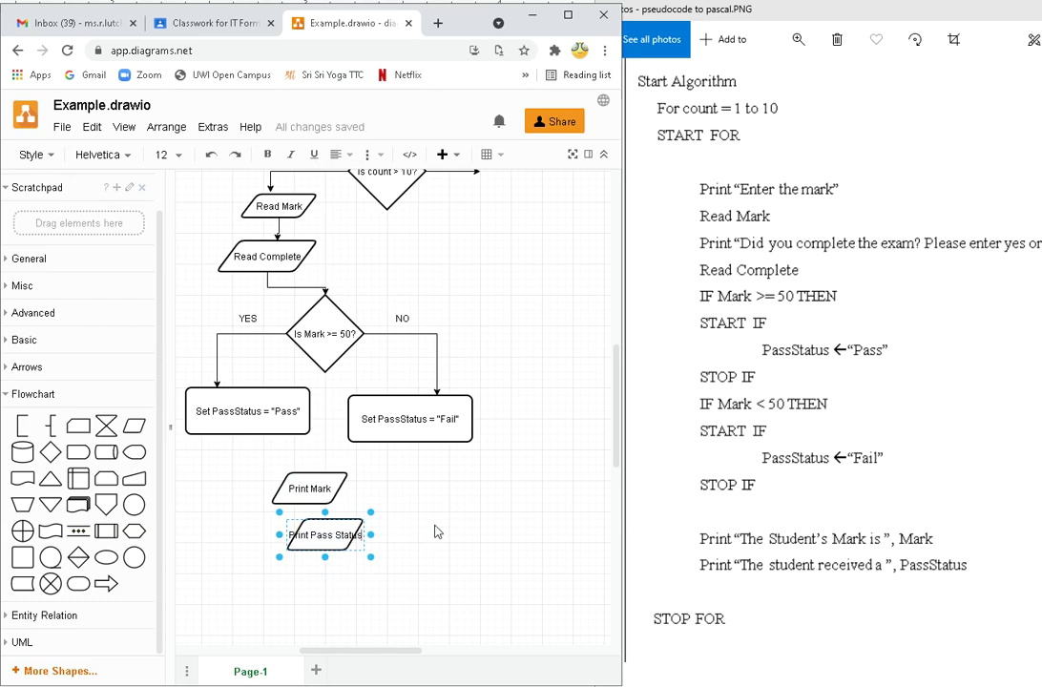
key(BackSpace)
key(BackSpace)
Widen the "Print Pass Status" parallelogram to fit its label and stack it under "Print Mark" with room for an arrow.
drag(371, 535, 427, 539)
drag(346, 535, 316, 559)
drag(332, 491, 340, 518)
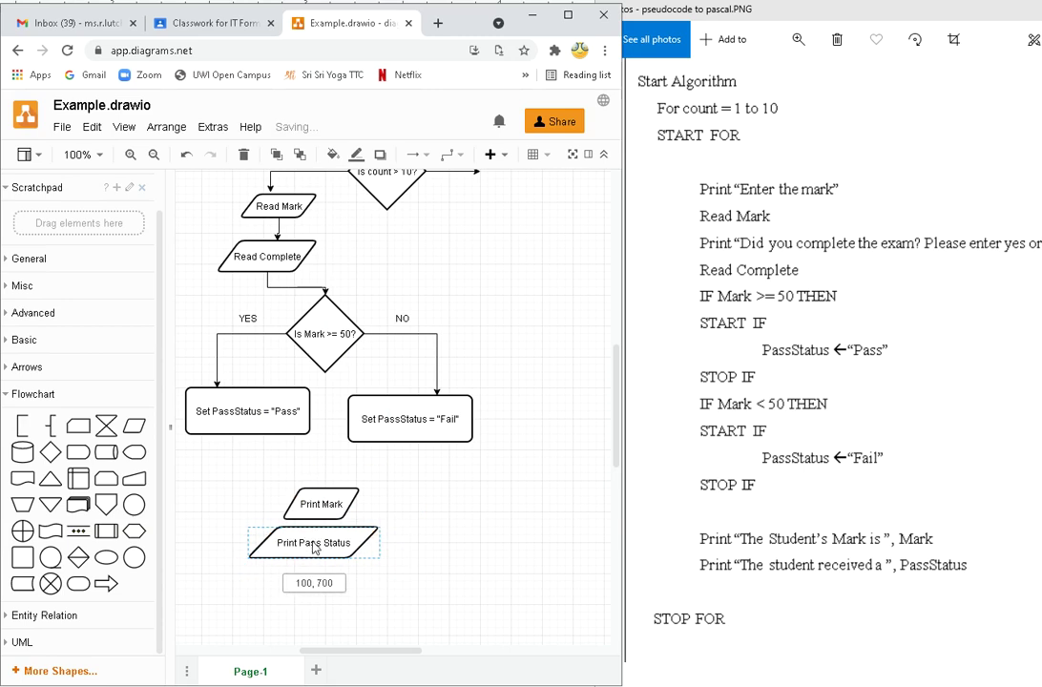
drag(315, 549, 316, 564)
Connect "Print Mark" down to "Print Pass Status", and connect the bottoms of both PassStatus boxes to "Print Mark".
click(319, 513)
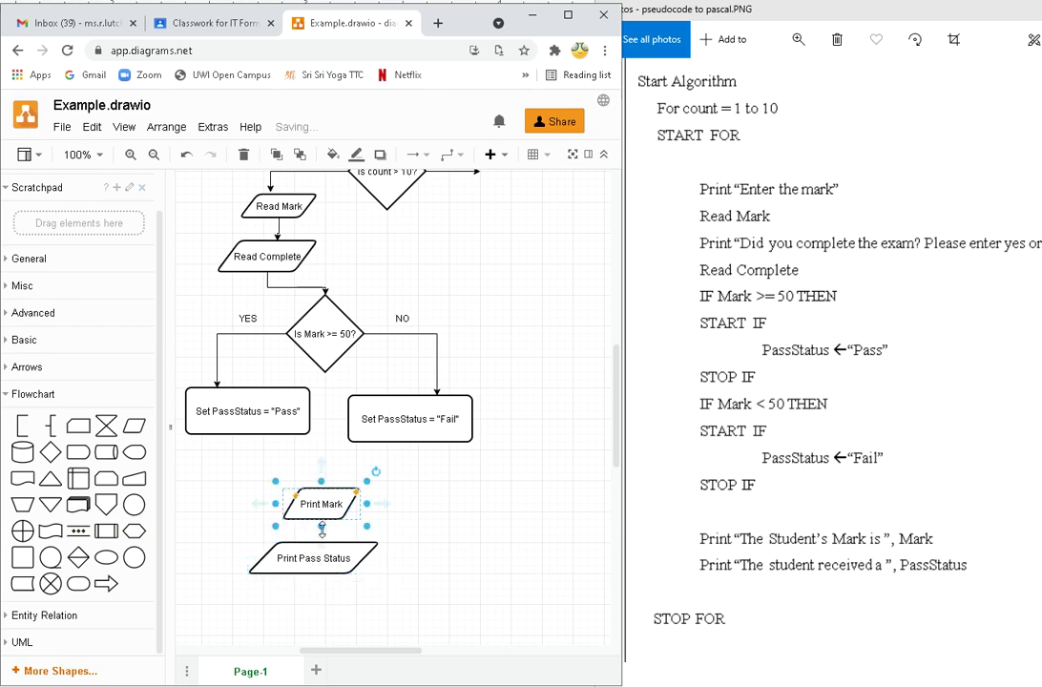
click(321, 530)
click(333, 442)
click(287, 425)
drag(248, 456, 319, 488)
click(432, 441)
drag(410, 465, 324, 493)
click(449, 495)
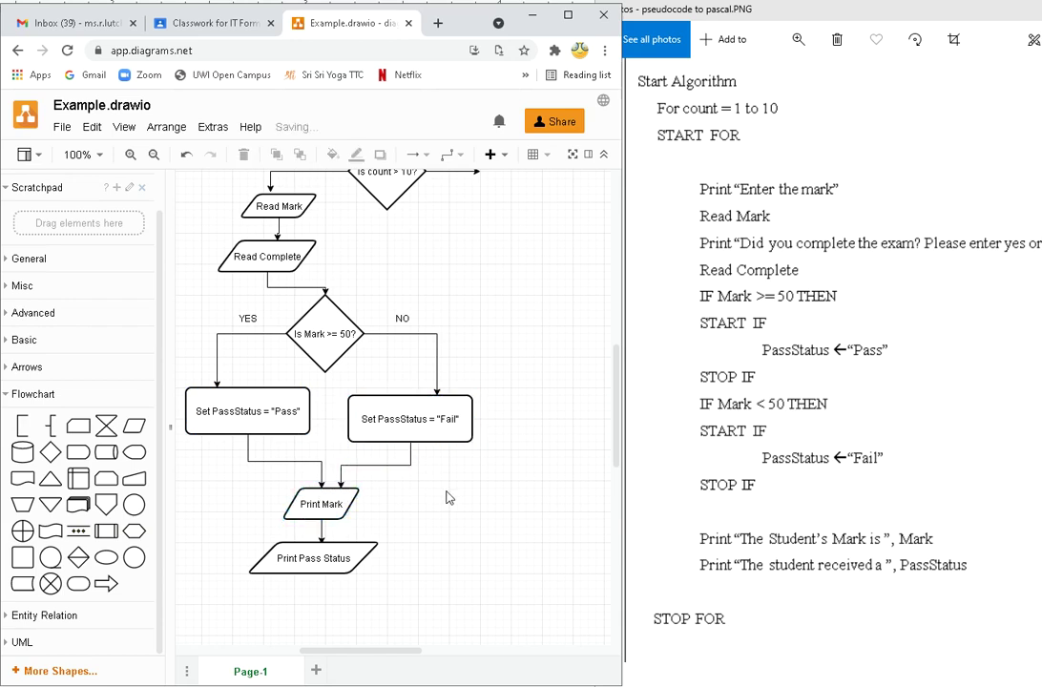
click(358, 573)
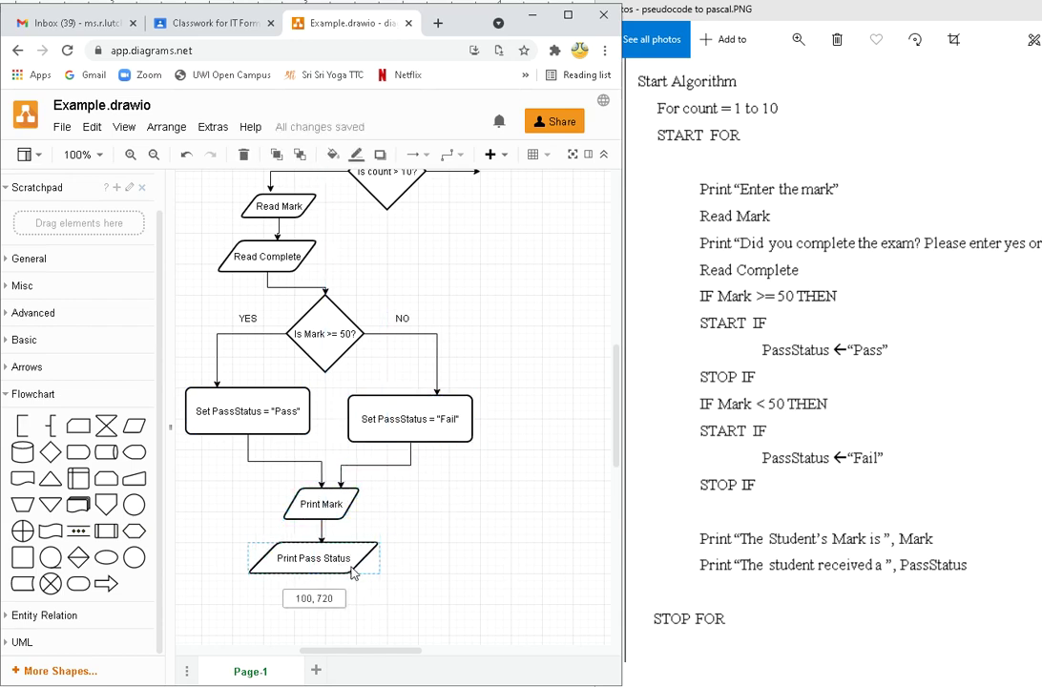
Move the STOP terminator down into the empty area below the "Print Pass Status" parallelogram.
scroll(460, 500, up, 5)
drag(495, 248, 496, 534)
scroll(497, 535, down, 5)
drag(495, 297, 534, 608)
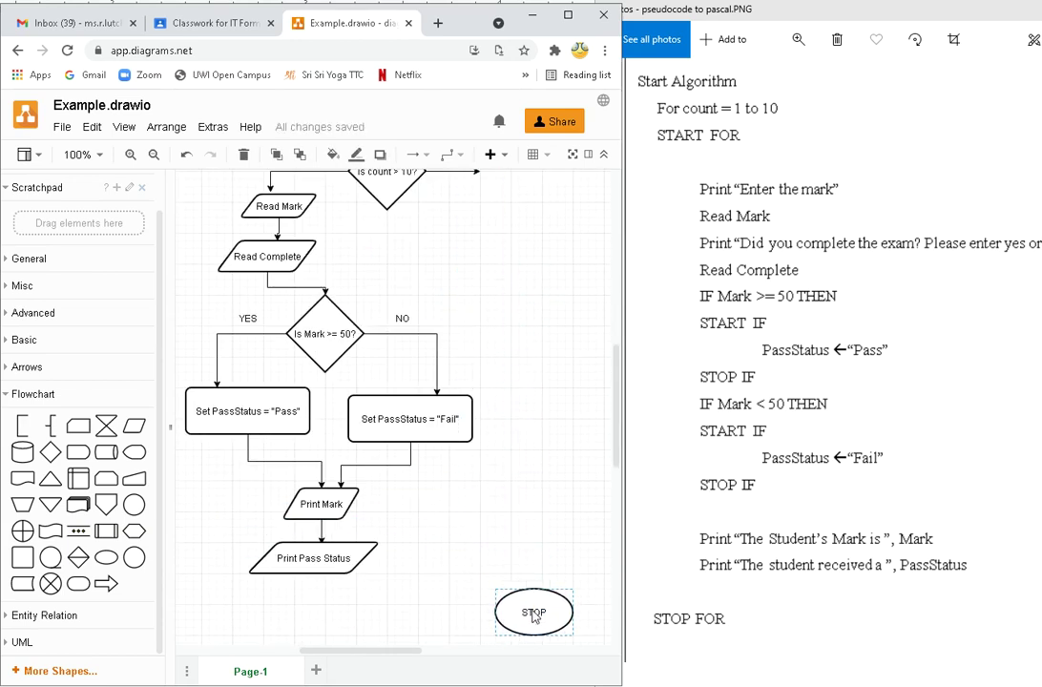
click(724, 619)
scroll(841, 521, down, 1)
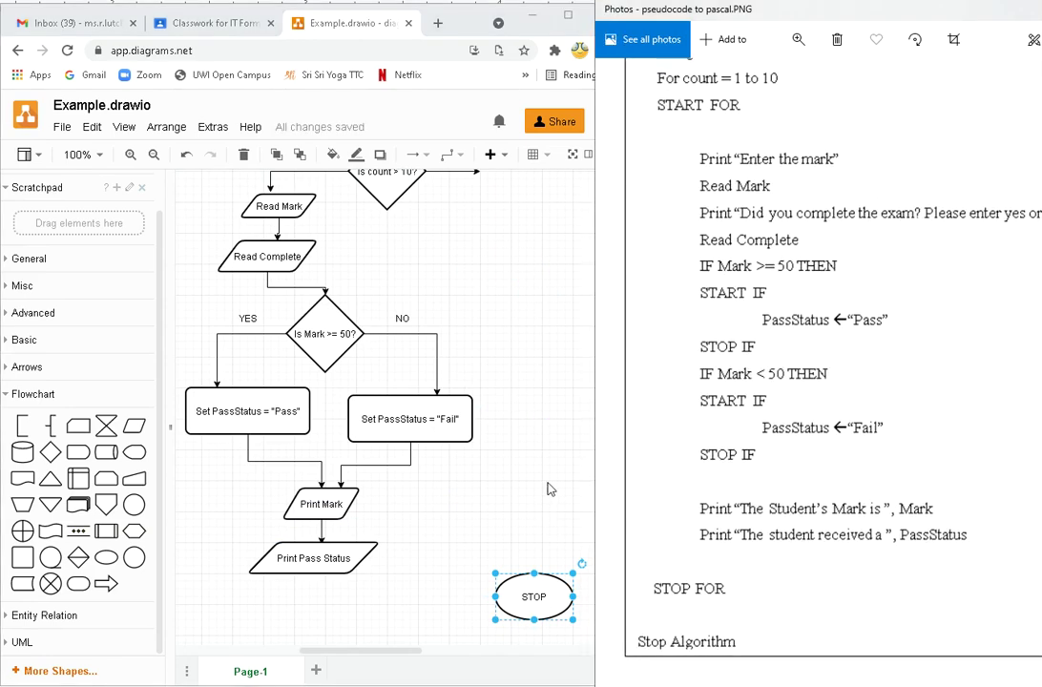
drag(531, 597, 456, 630)
drag(617, 423, 600, 474)
drag(456, 421, 255, 539)
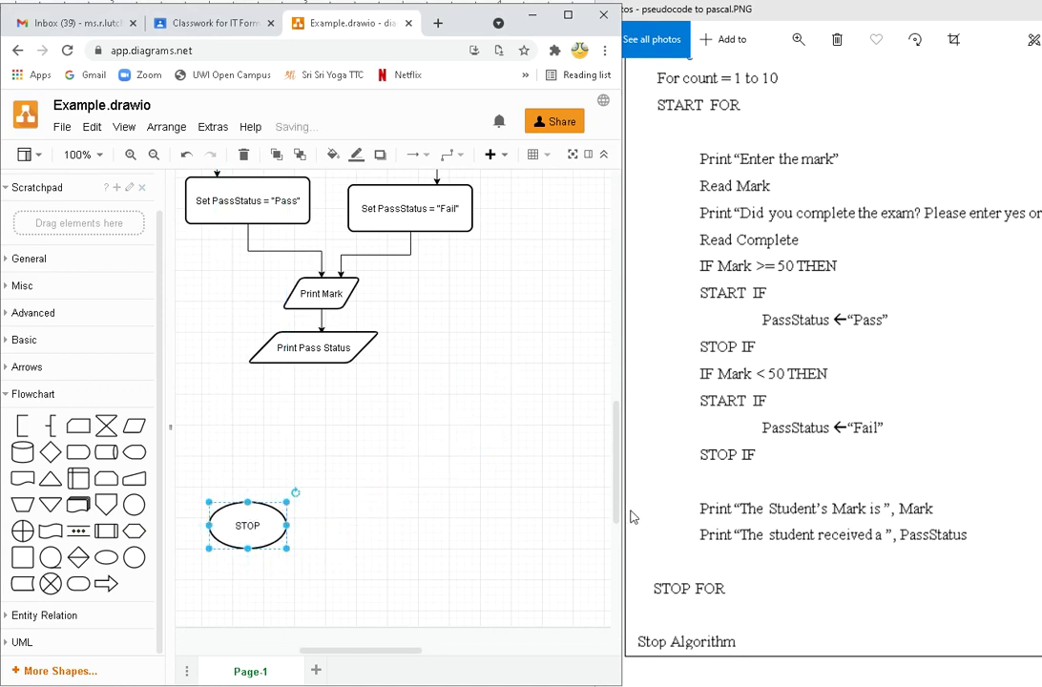
Duplicate the 'Set PassStatus = "Pass"' box and place the copy directly below "Print Pass Status".
scroll(592, 439, up, 5)
scroll(597, 467, down, 3)
scroll(599, 477, down, 1)
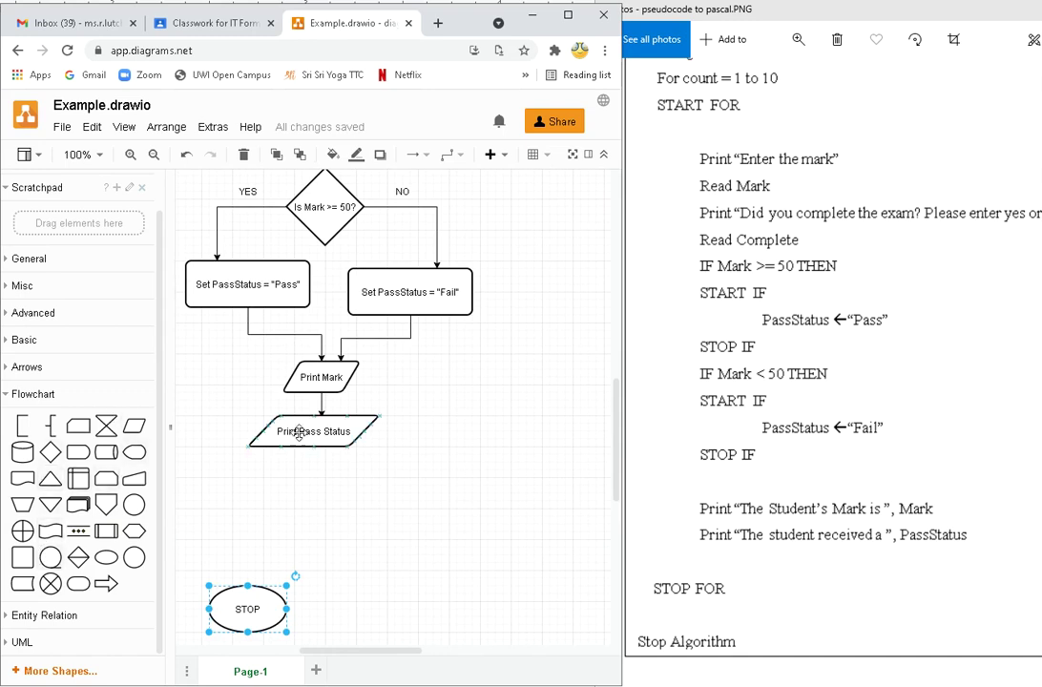
click(244, 262)
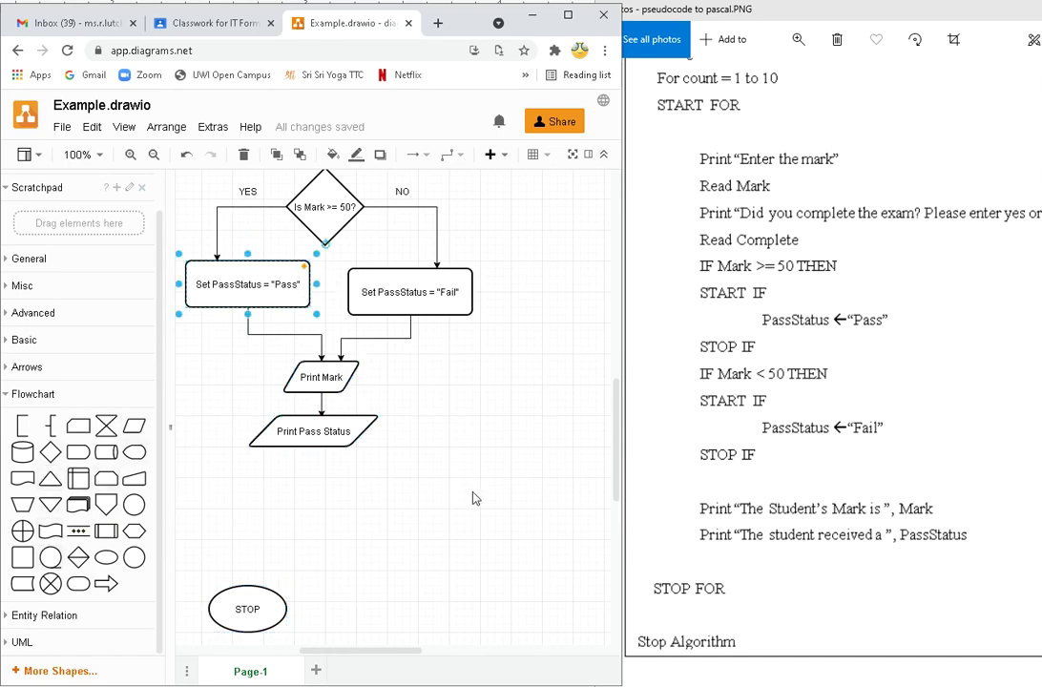
drag(277, 293, 339, 503)
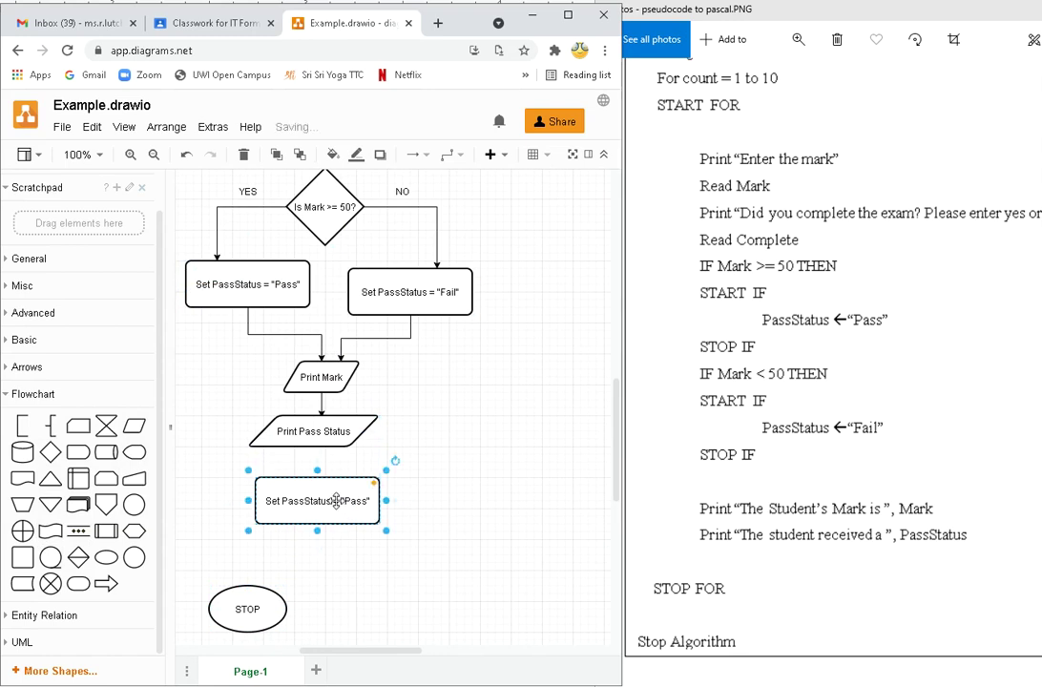
Relabel the copied box "Set count = count + 1" and align it under "Print Pass Status".
double_click(336, 501)
key(Escape)
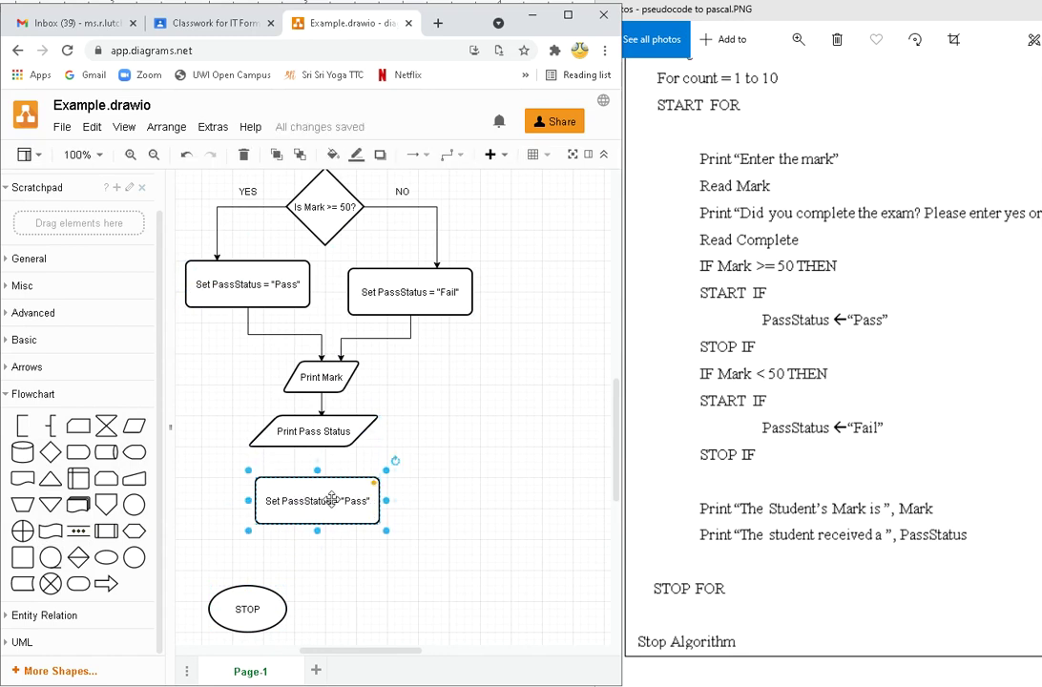
double_click(333, 502)
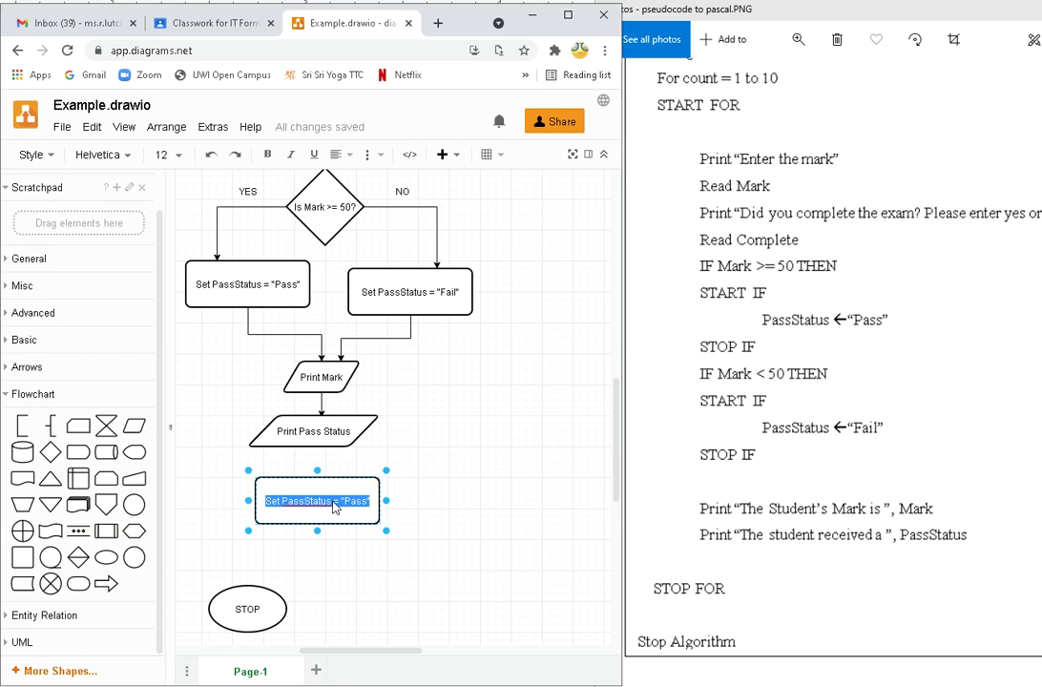
text(Set coun)
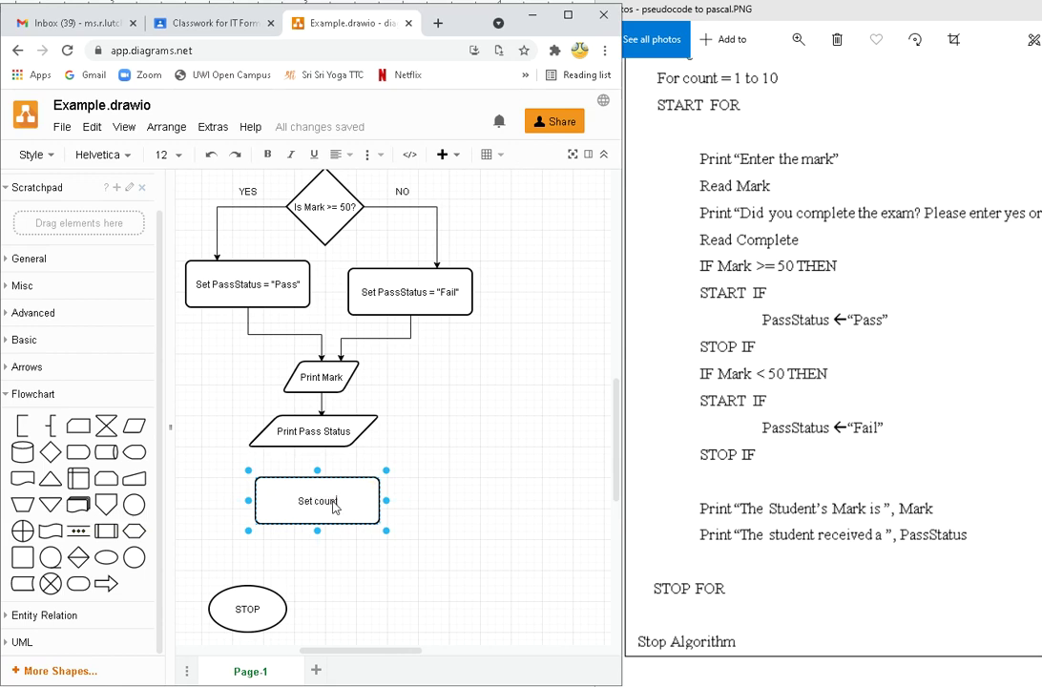
text(t = count + 1)
click(504, 522)
mouse_move(333, 515)
mouse_down()
mouse_move(324, 511)
mouse_move(334, 513)
mouse_up()
click(450, 472)
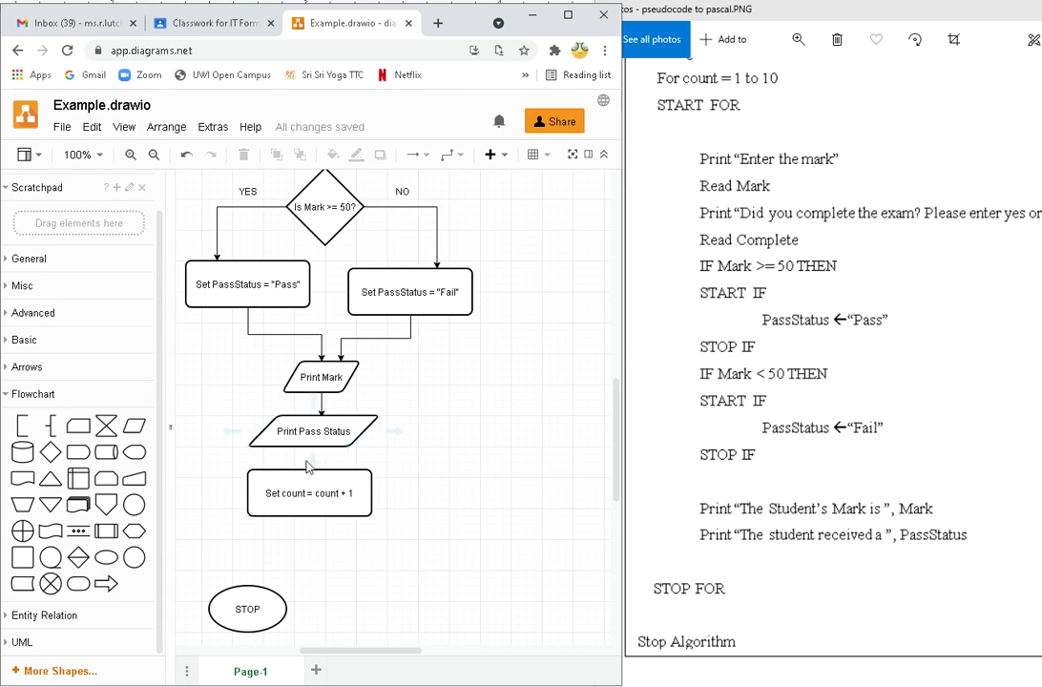
Connect "Print Pass Status" to the "Set count = count + 1" box, and that box's left side back to the top of the "Is count > 10?" diamond.
drag(314, 460, 313, 470)
scroll(414, 534, up, 5)
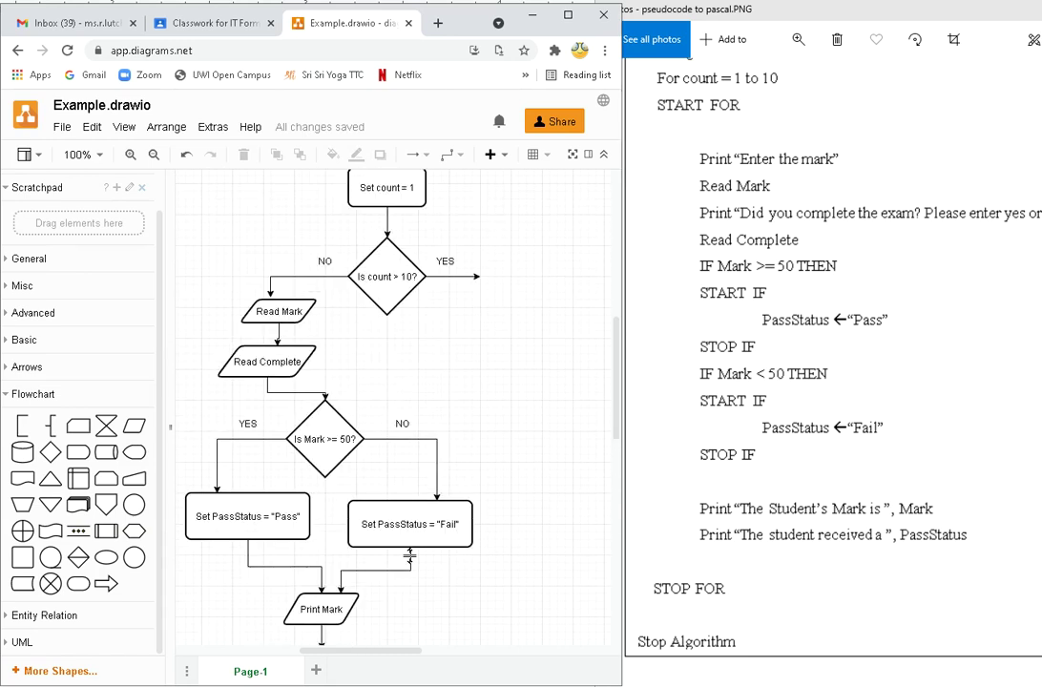
scroll(409, 556, up, 3)
scroll(414, 563, down, 3)
scroll(411, 555, down, 3)
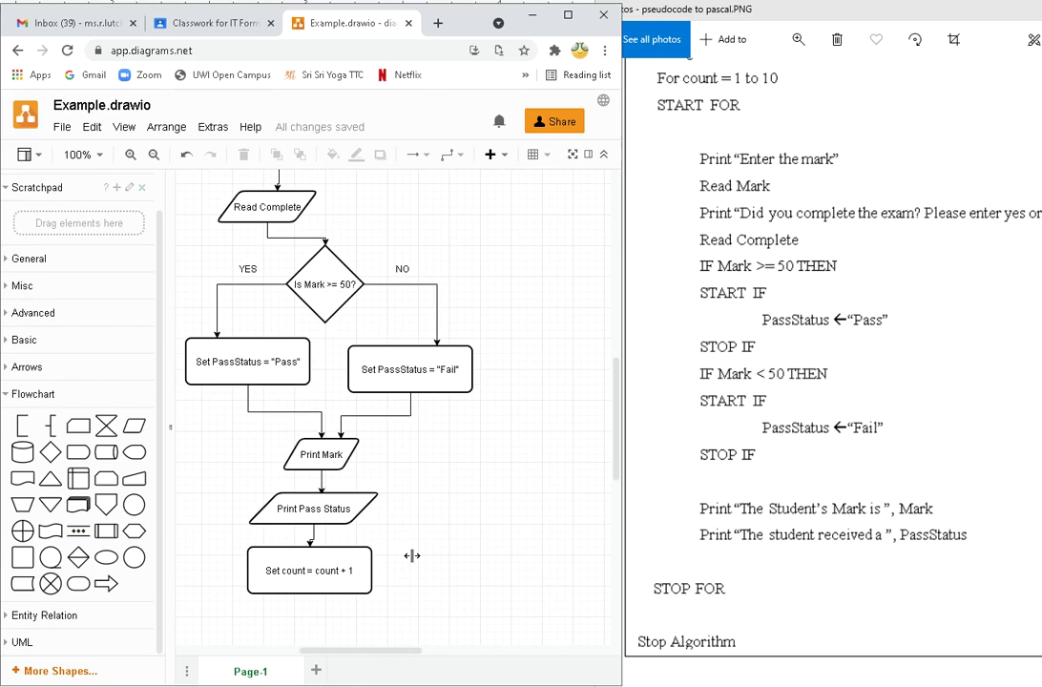
drag(231, 571, 385, 294)
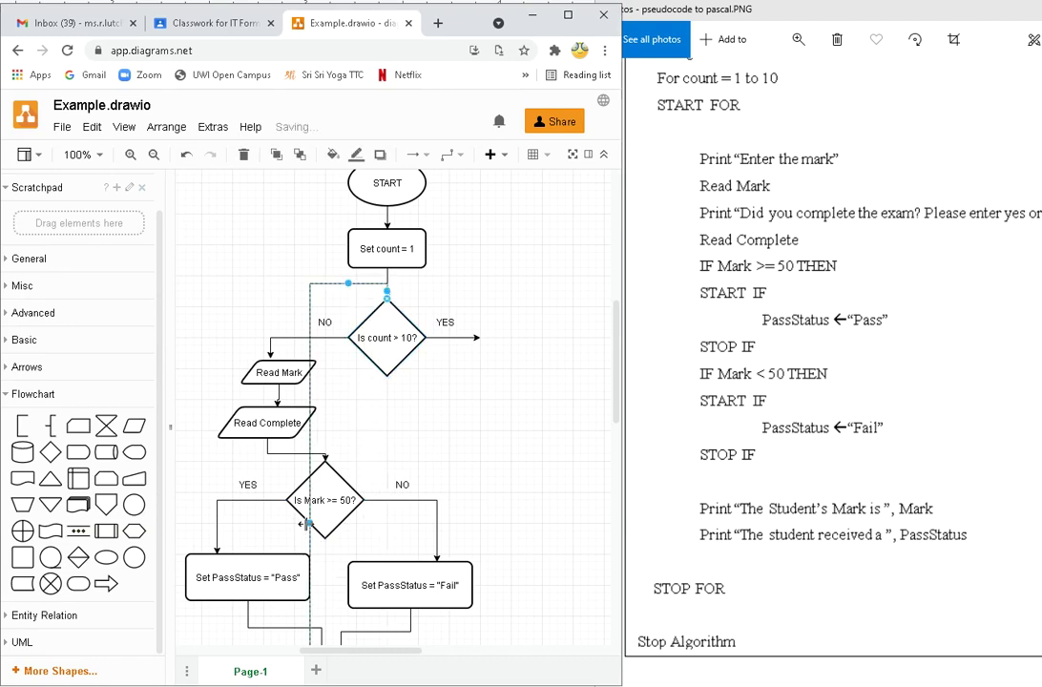
Try routing the loop-back connector around the outside of the flowchart, first along its left edge and then along its right.
drag(308, 524, 184, 528)
scroll(469, 530, down, 2)
scroll(493, 522, up, 2)
scroll(428, 520, down, 1)
drag(187, 457, 542, 443)
scroll(515, 496, down, 3)
click(499, 495)
scroll(456, 495, up, 4)
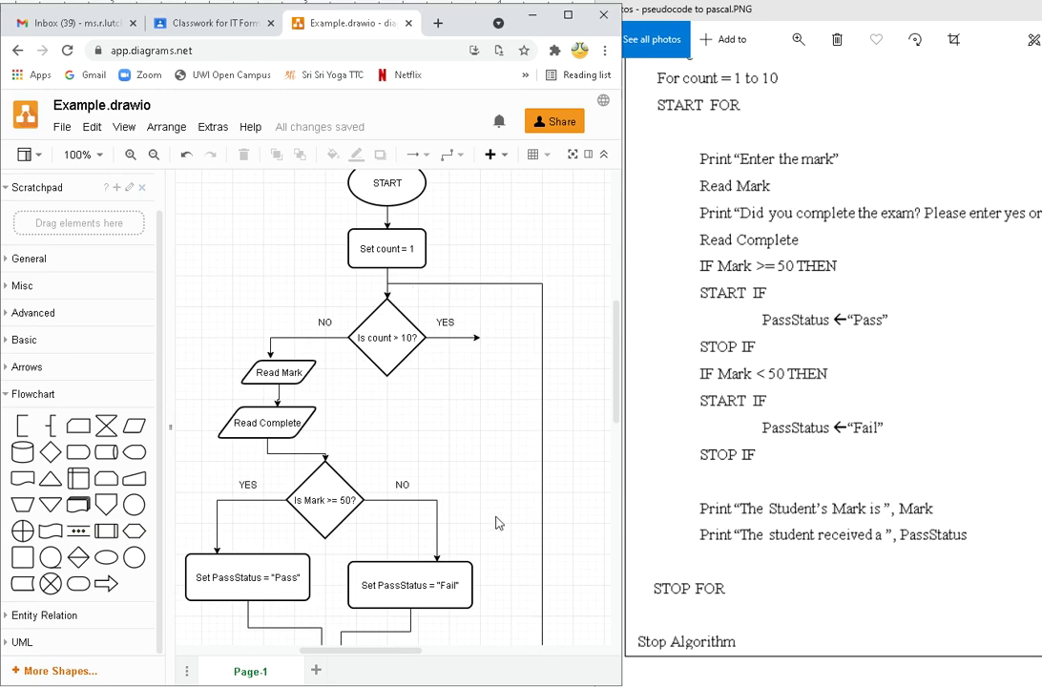
Route the vertical part of the loop-back connector along the far left of the flowchart, clear of all shapes.
scroll(496, 523, down, 2)
click(542, 447)
drag(541, 378, 179, 428)
scroll(467, 565, up, 1)
scroll(463, 544, up, 1)
scroll(487, 432, down, 5)
drag(277, 528, 456, 508)
key(Delete)
drag(275, 530, 341, 500)
key(Delete)
Move the STOP terminator up to the end of the YES arrow from the "Is count > 10?" diamond.
click(219, 506)
drag(219, 505, 491, 277)
scroll(490, 507, up, 3)
scroll(493, 509, up, 2)
drag(520, 627, 495, 274)
click(438, 281)
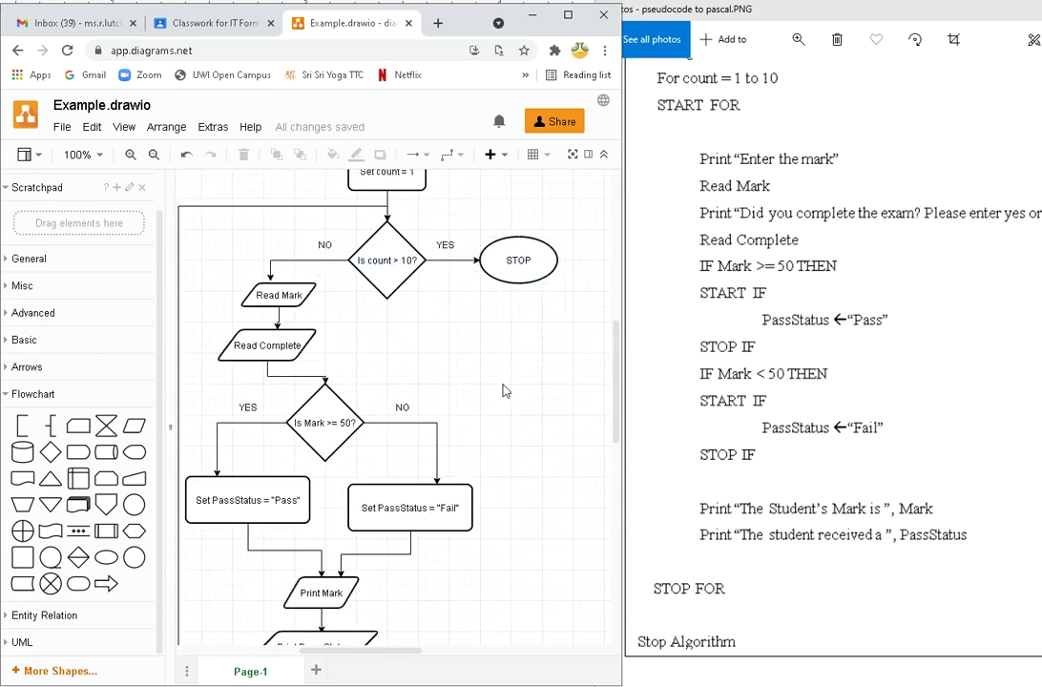
Trace the flowchart from START through both decisions, the print boxes and the count increment, checking its flow against the pseudocode.
scroll(520, 404, up, 3)
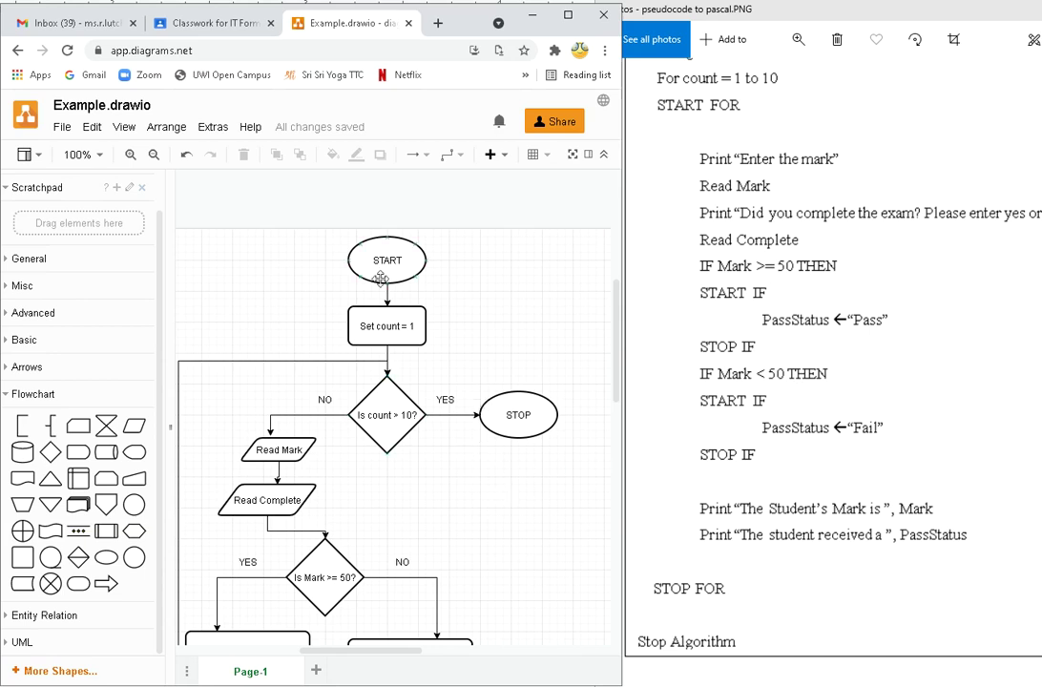
scroll(458, 496, down, 5)
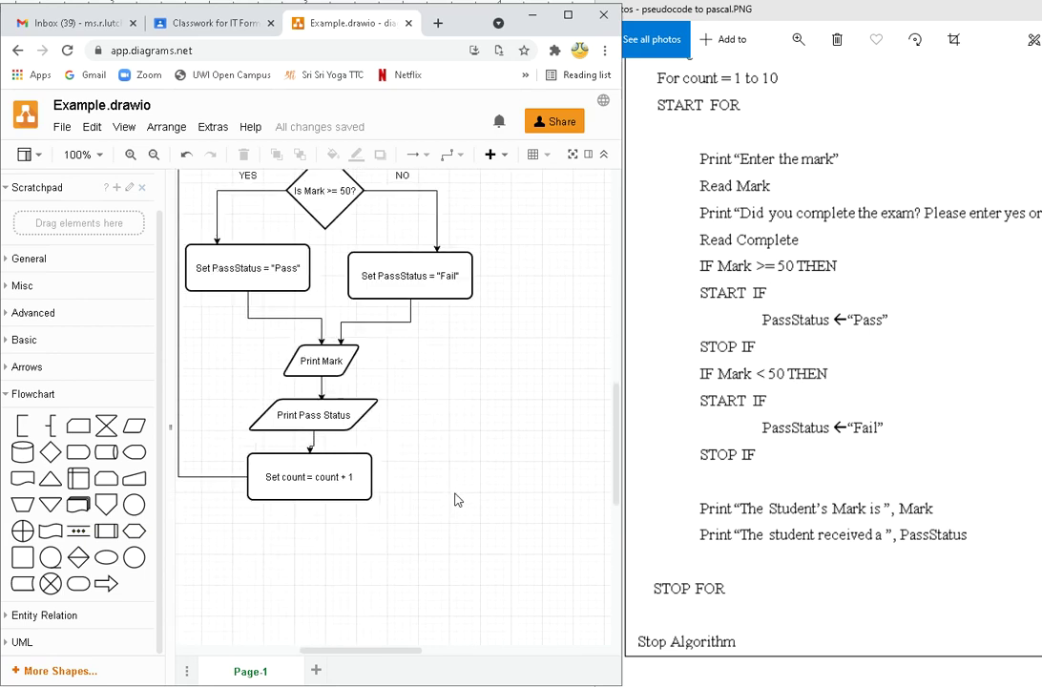
scroll(458, 498, up, 4)
click(415, 236)
click(404, 217)
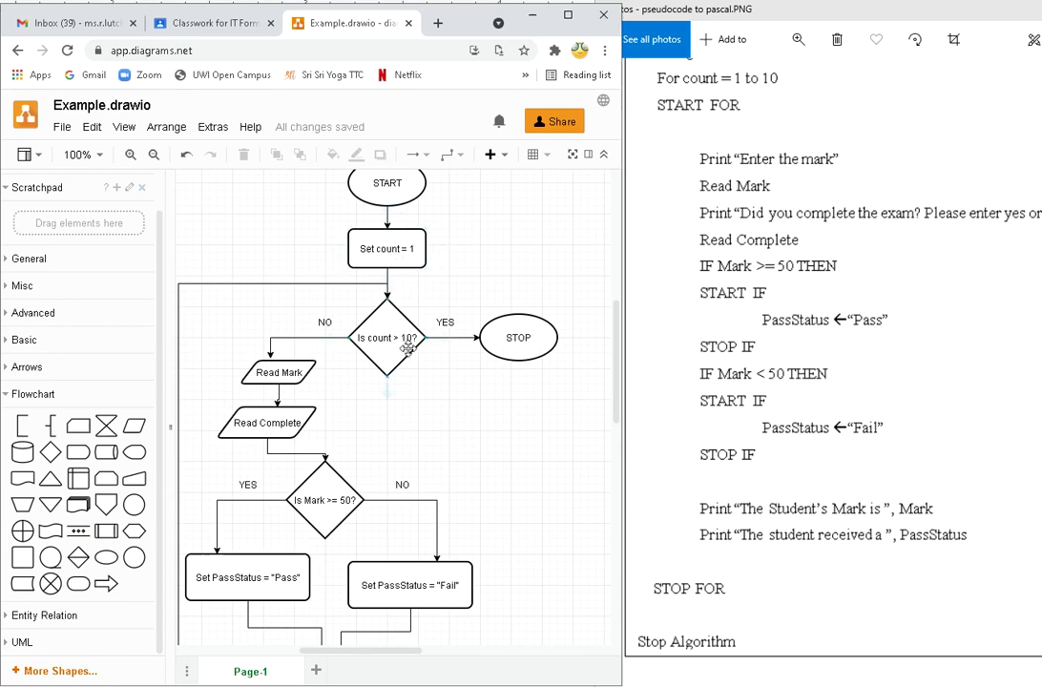
click(288, 376)
click(226, 371)
scroll(263, 461, down, 1)
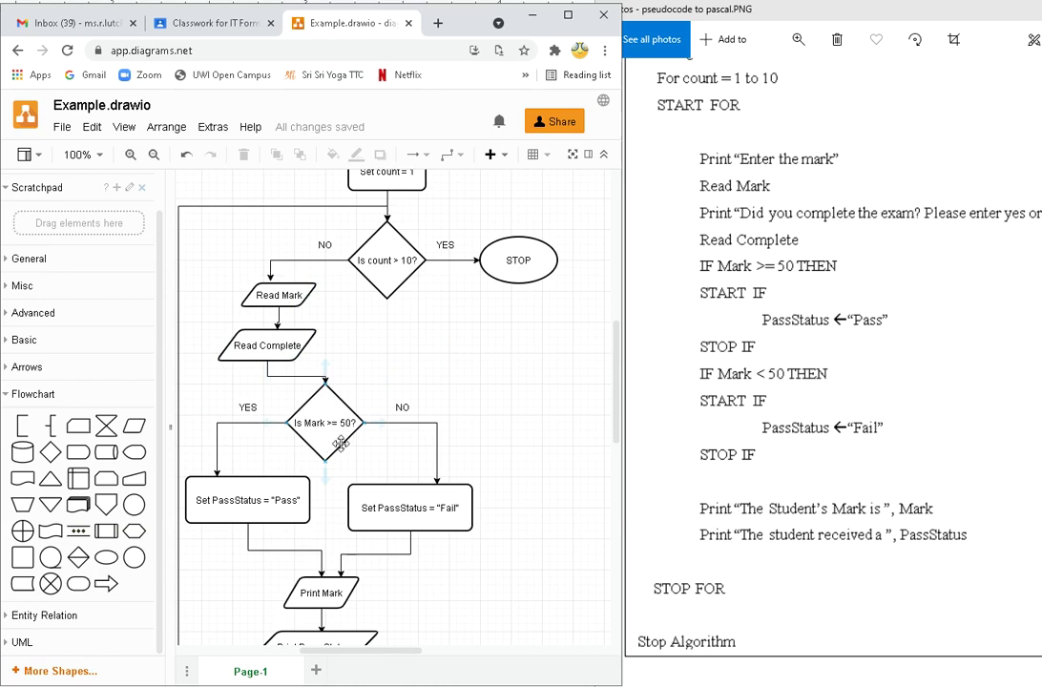
scroll(348, 456, down, 1)
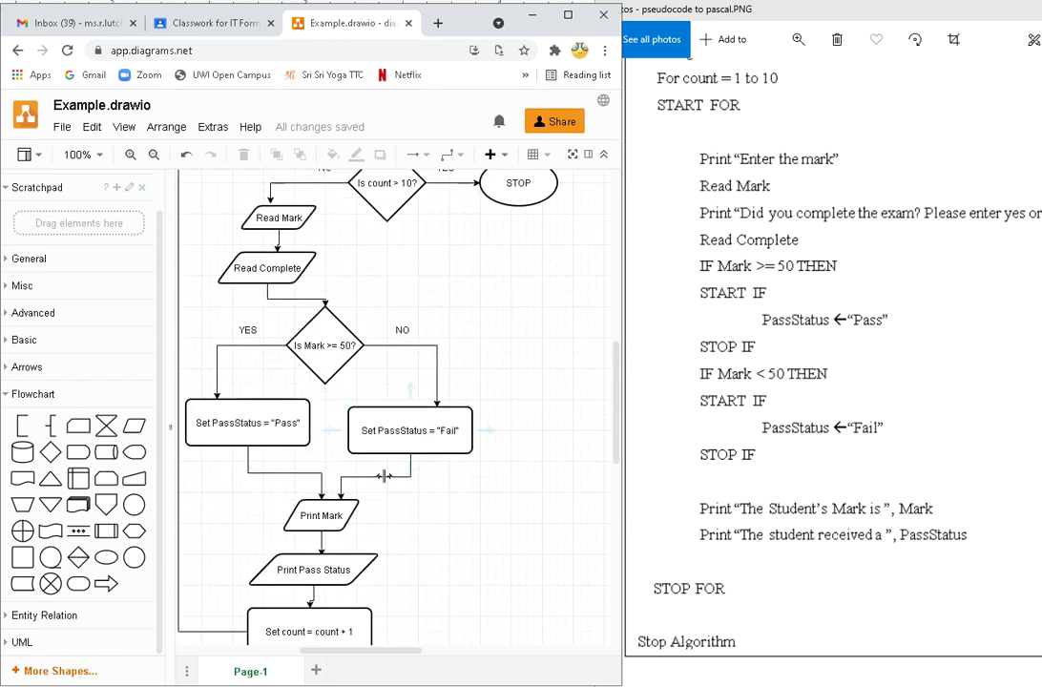
scroll(324, 573, down, 1)
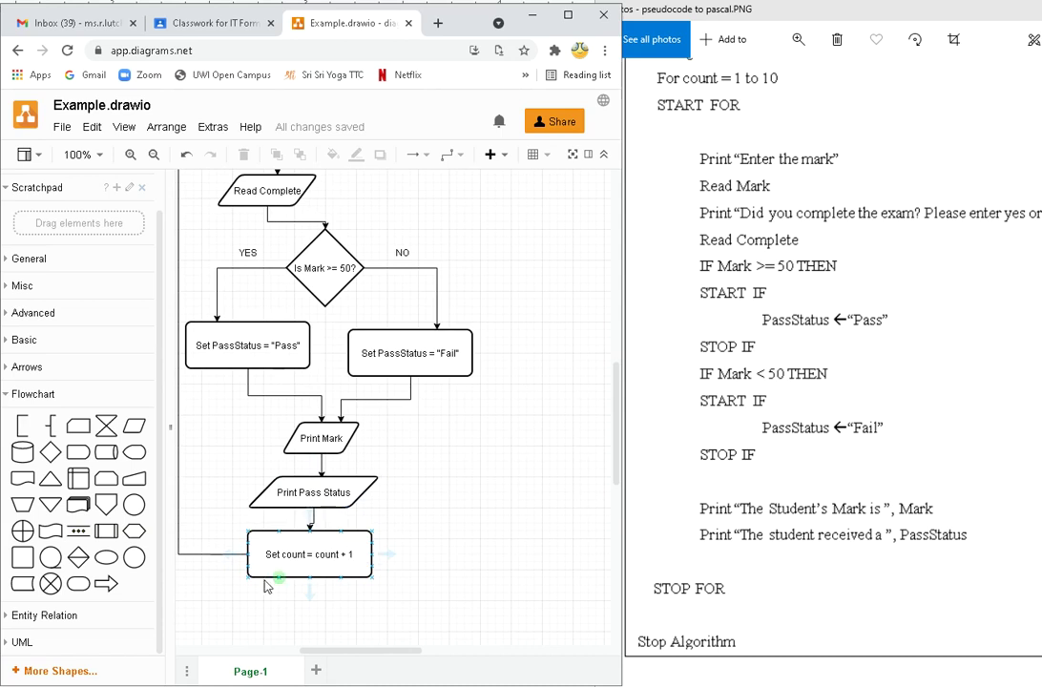
scroll(181, 458, up, 4)
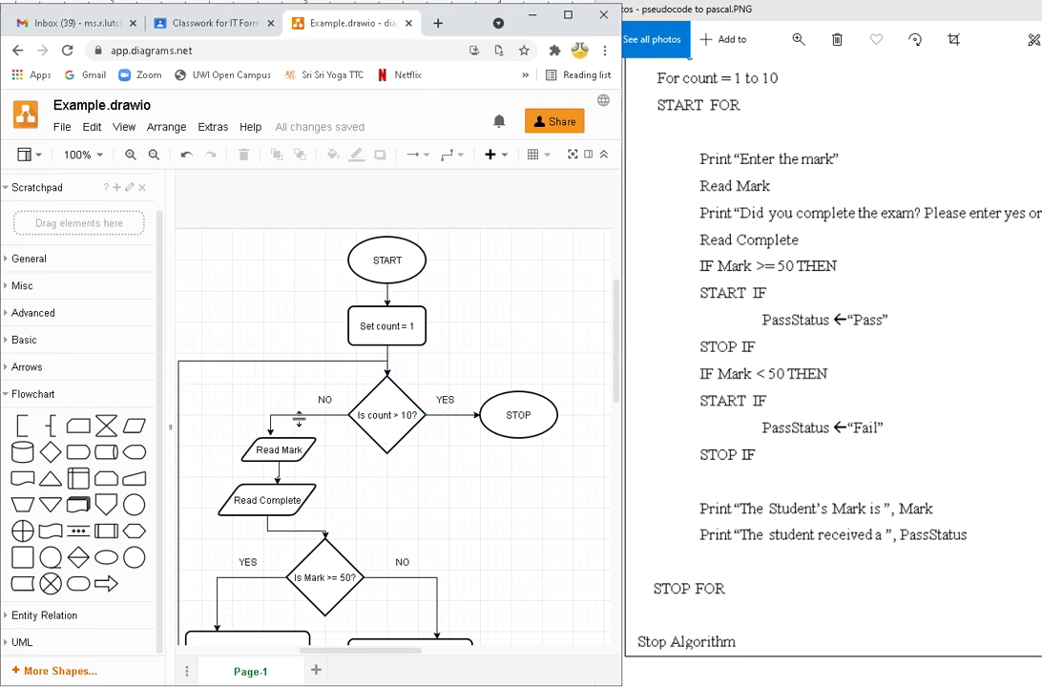
scroll(279, 486, down, 2)
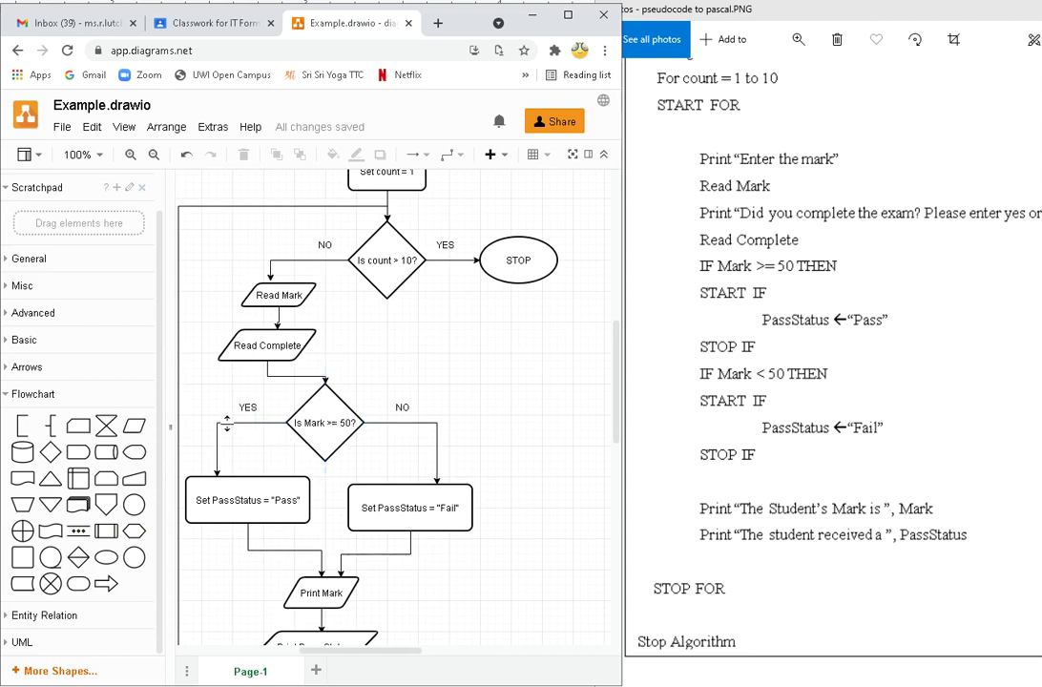
click(221, 490)
scroll(224, 477, down, 3)
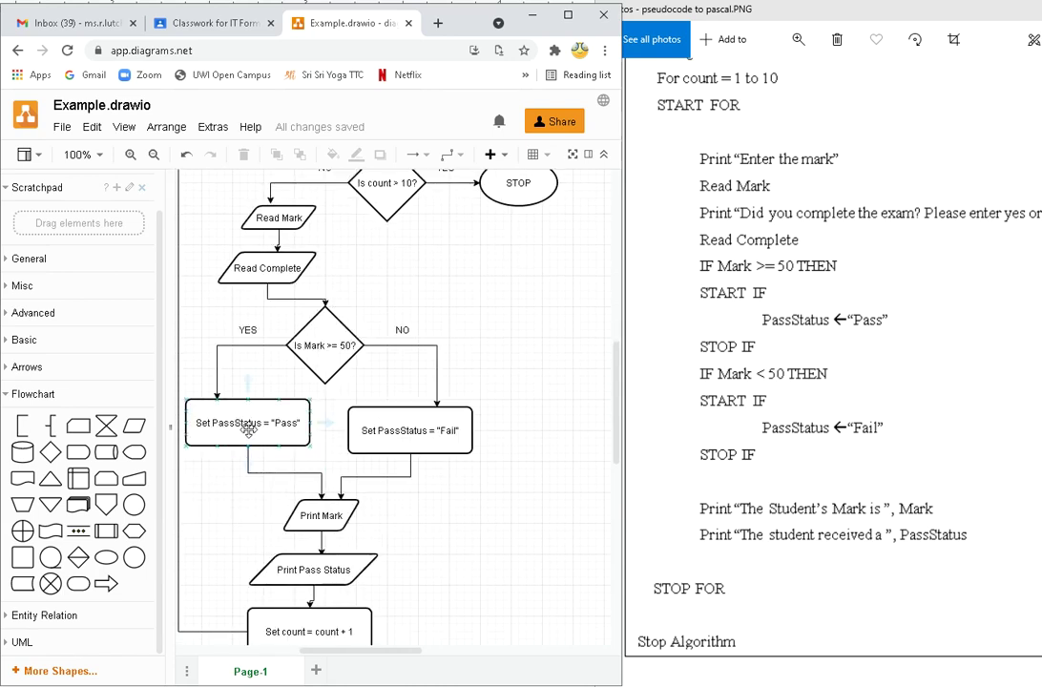
Remove the space in the "Print Pass Status" box's label so that it reads "Print PassStatus".
click(275, 445)
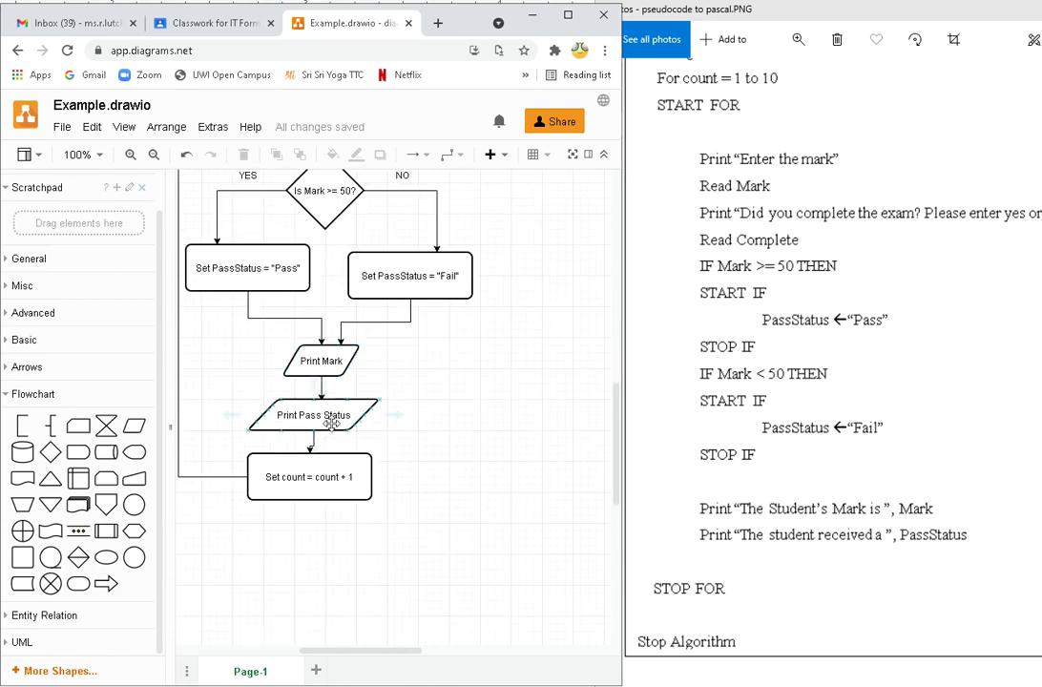
double_click(307, 420)
click(331, 421)
key(BackSpace)
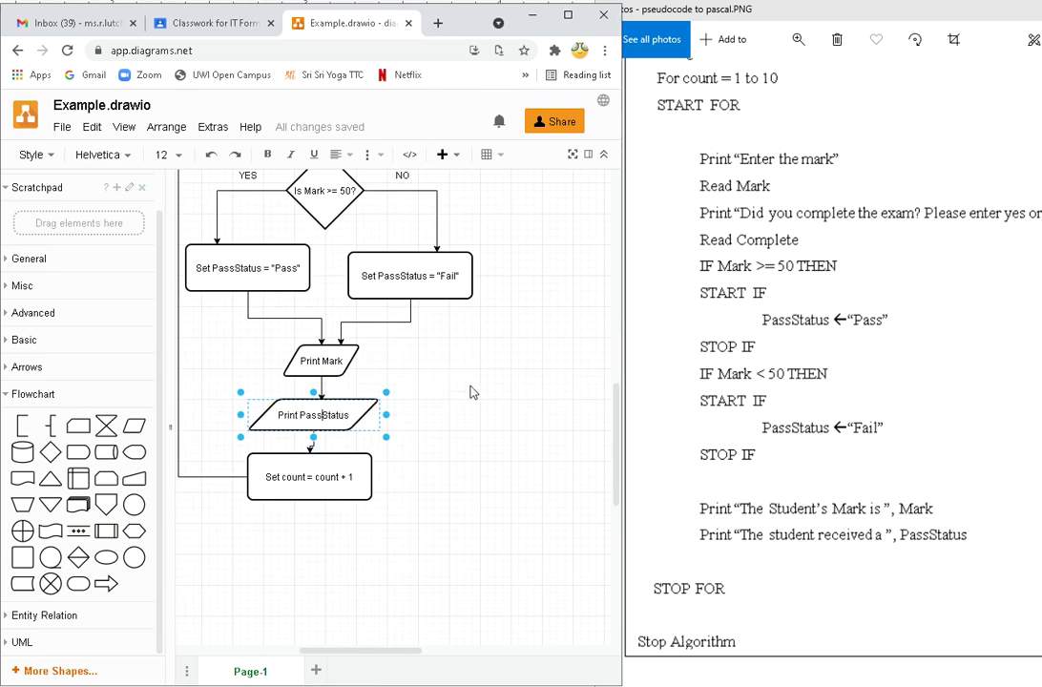
click(478, 388)
scroll(442, 517, up, 5)
scroll(442, 511, down, 3)
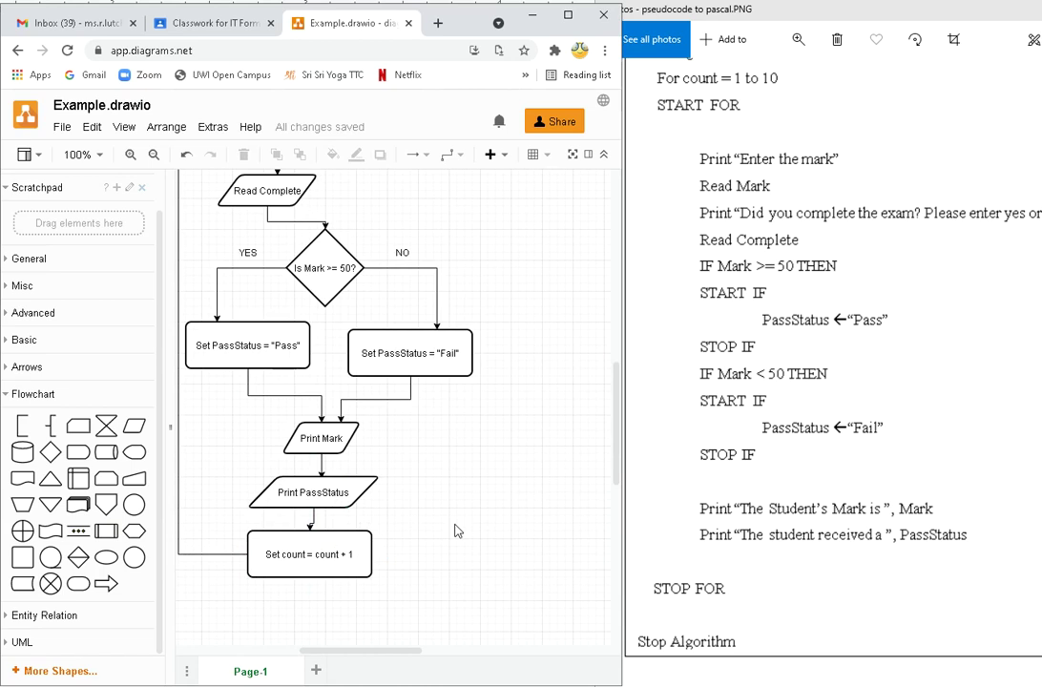
scroll(457, 530, up, 6)
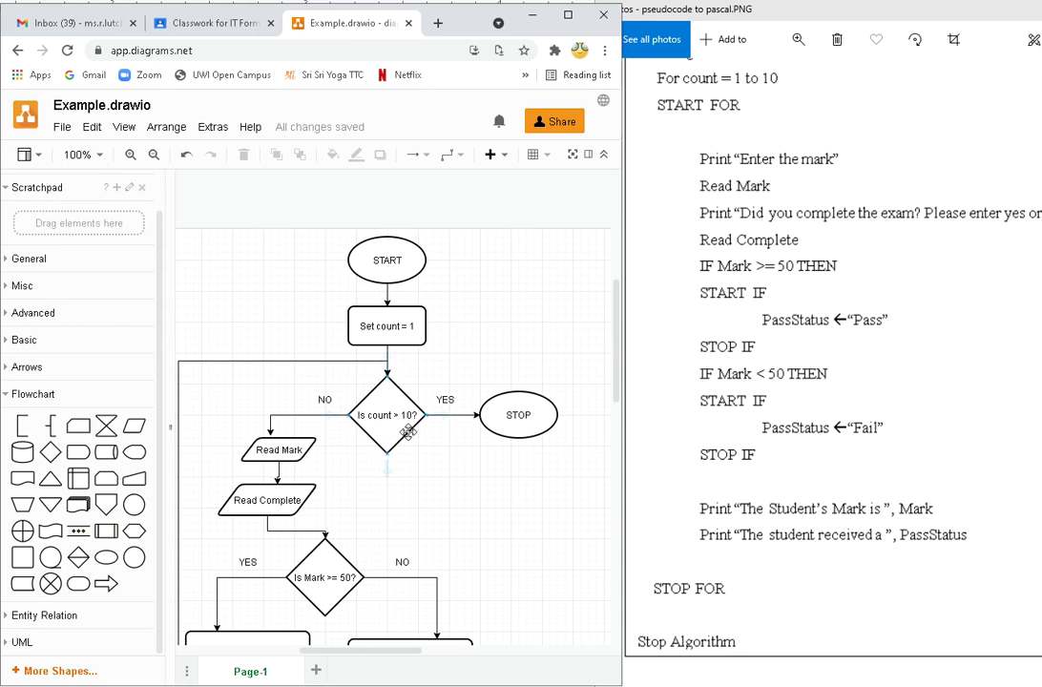
click(450, 402)
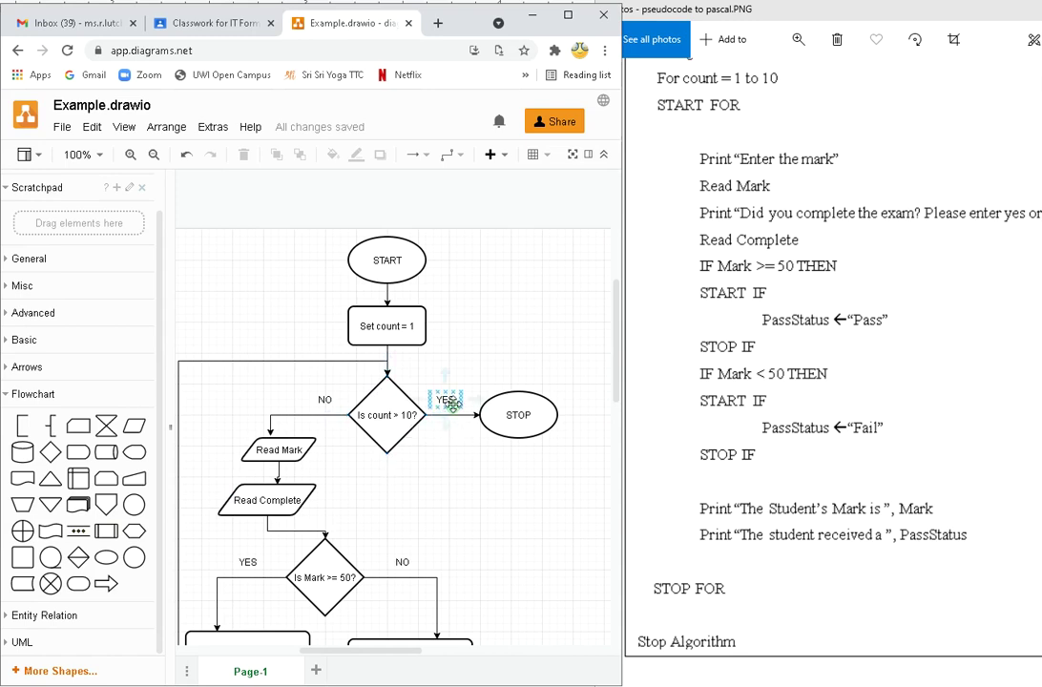
click(427, 348)
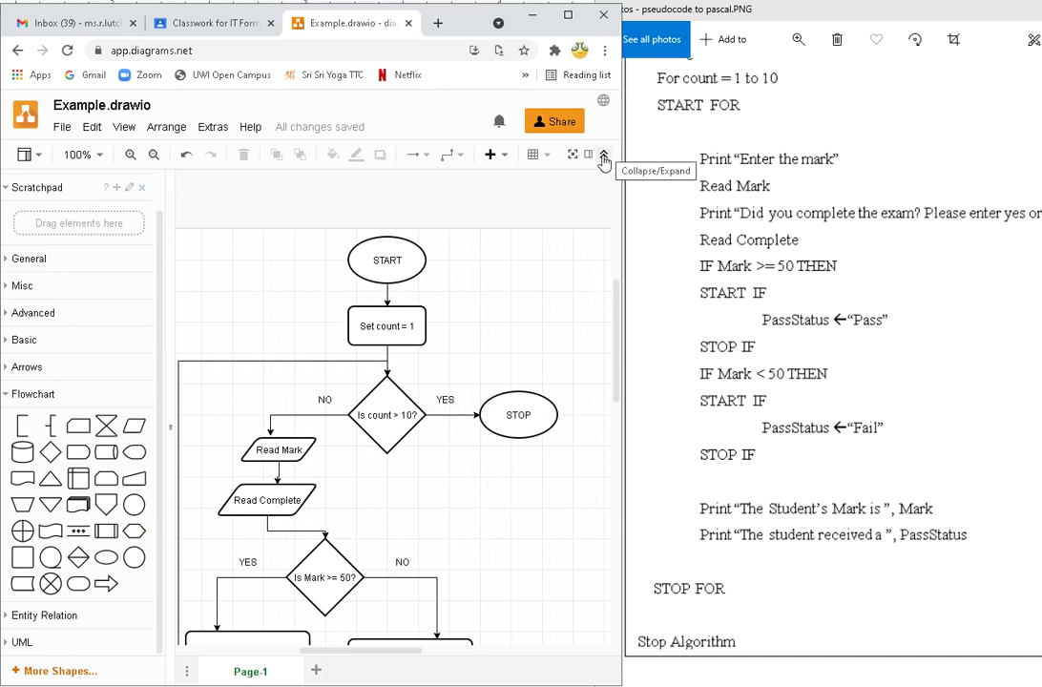
Save the finished Example.drawio flowchart.
click(62, 130)
click(84, 254)
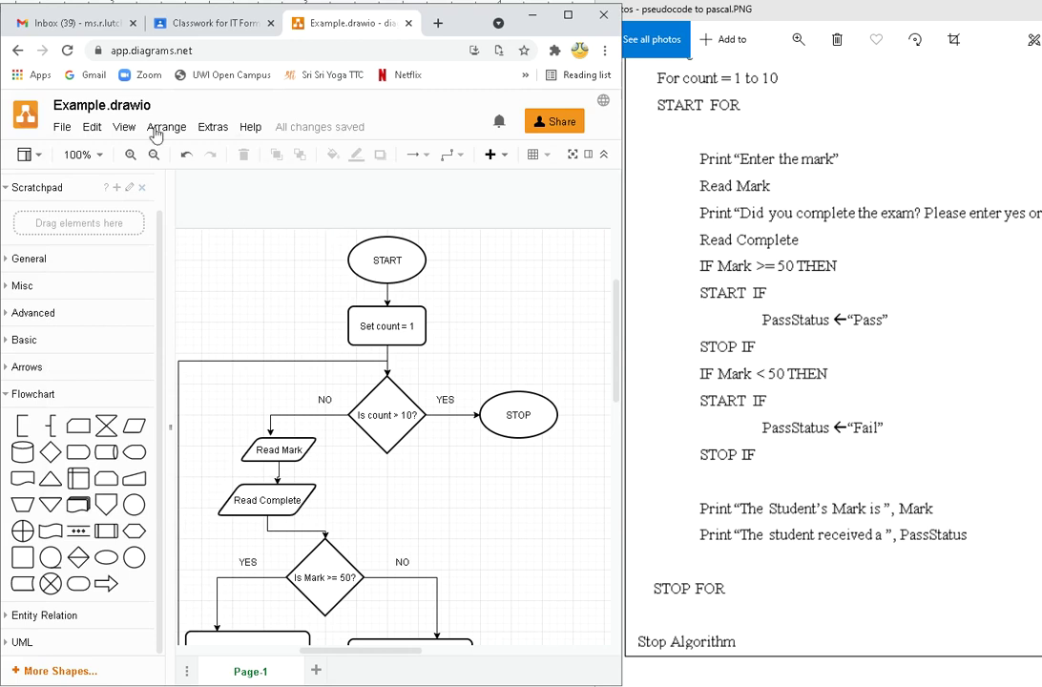
click(62, 127)
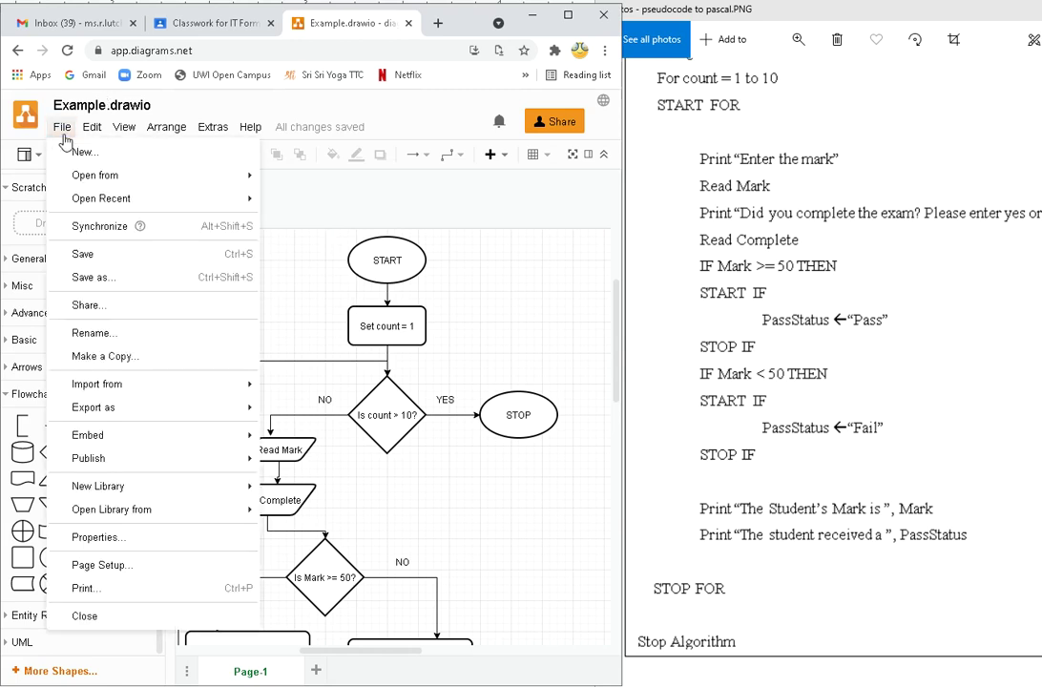
click(107, 256)
Export the flowchart as a PNG at 100% zoom with a copy of the diagram included, saving it to the device as Example.png.
click(61, 130)
mouse_move(143, 417)
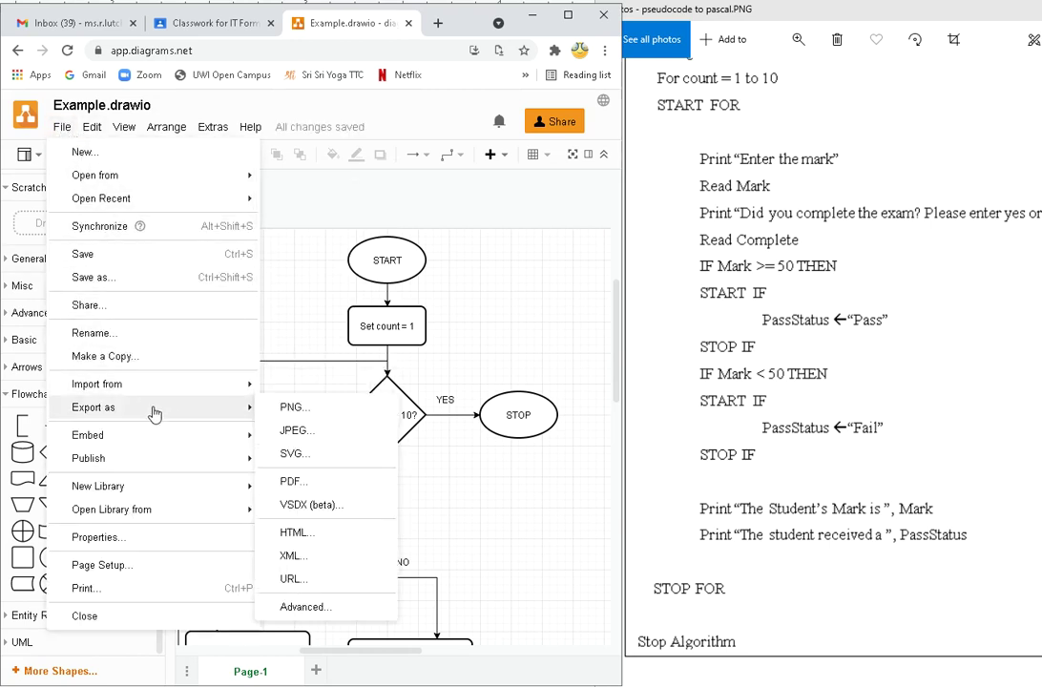
click(295, 408)
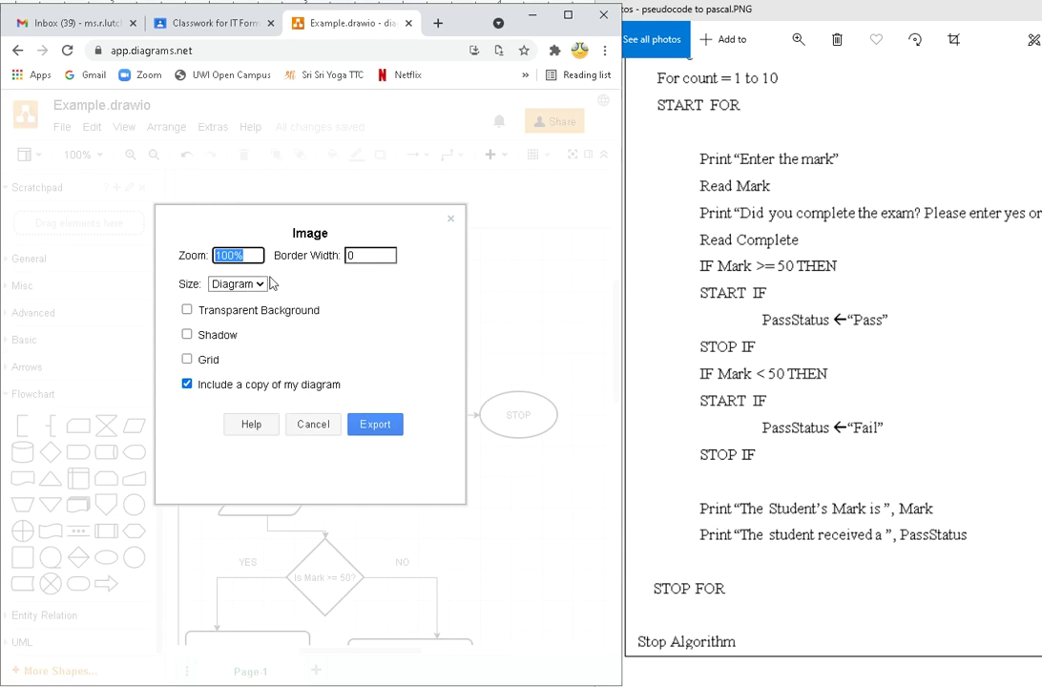
click(377, 422)
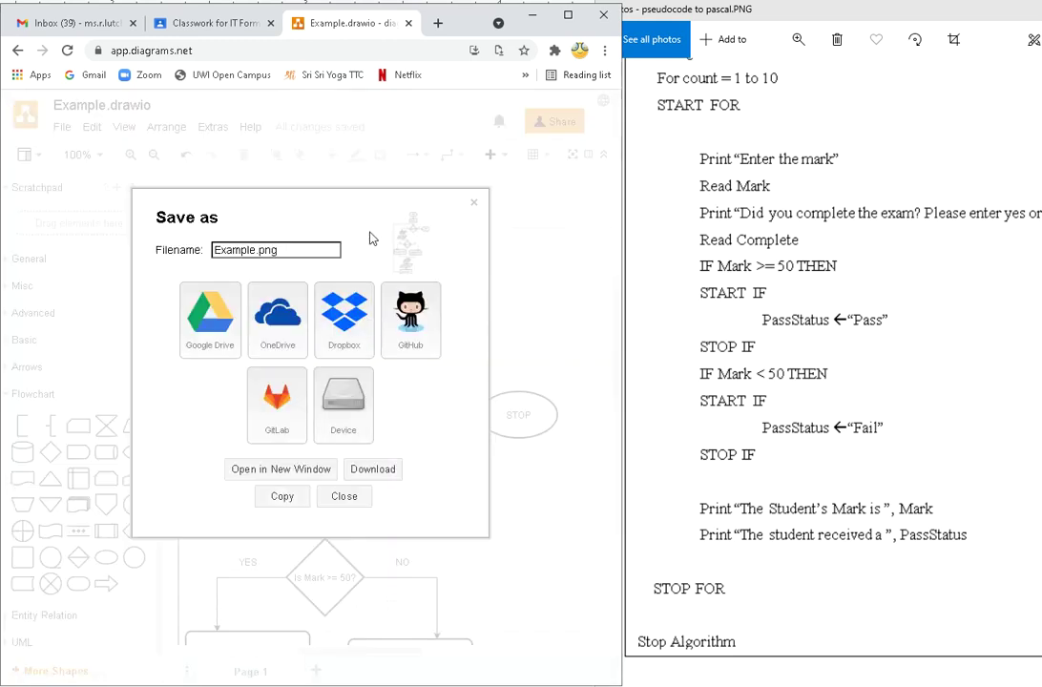
click(341, 400)
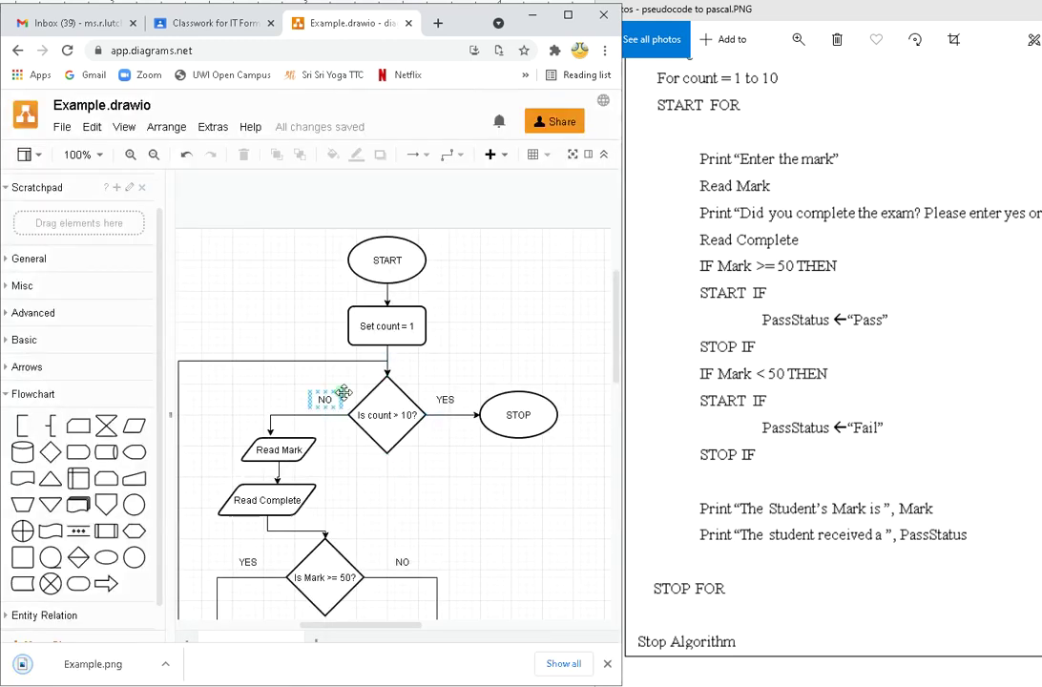
Open the exported Example.png in Photos and minimize the pseudocode image and browser windows, leaving the flowchart image over the document.
click(100, 665)
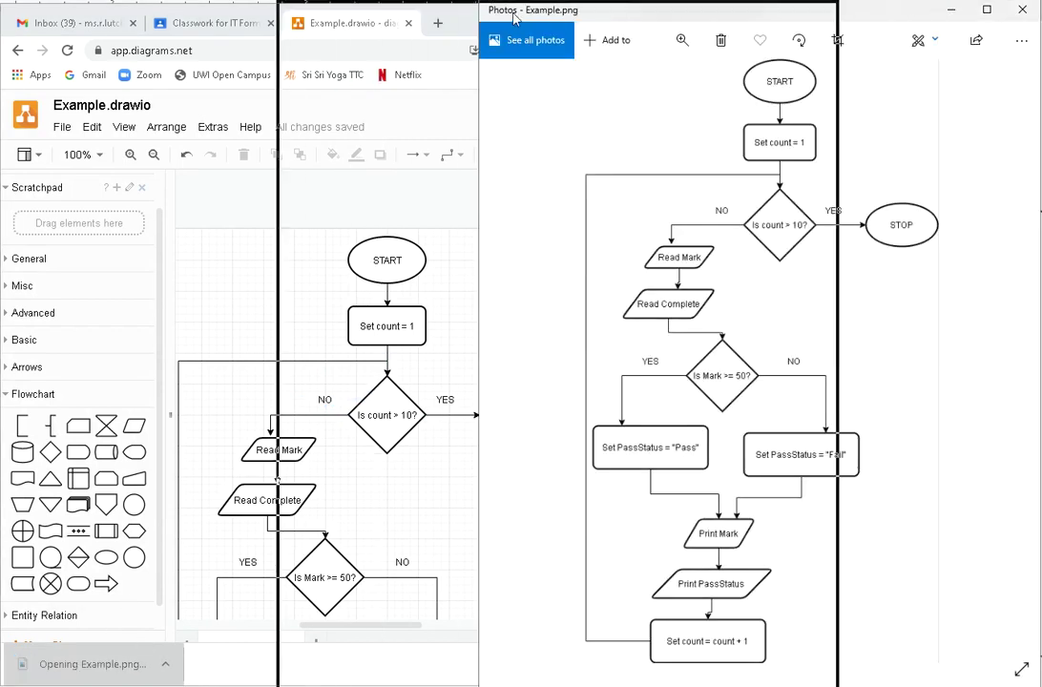
drag(716, 14, 503, 15)
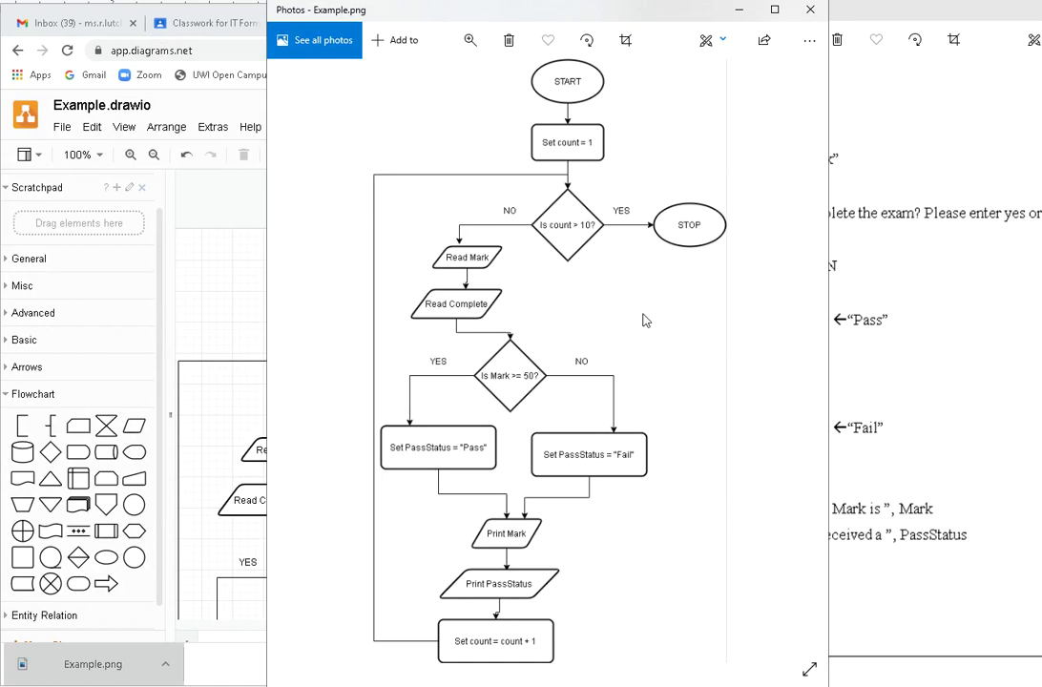
drag(592, 48, 588, 67)
click(997, 19)
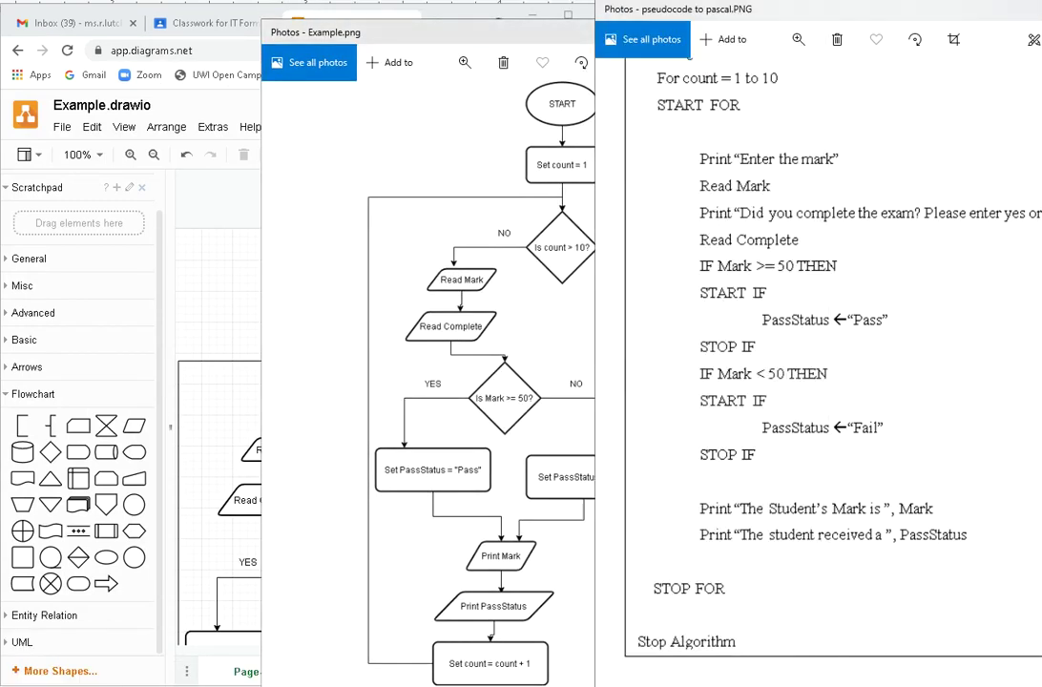
click(441, 14)
click(531, 15)
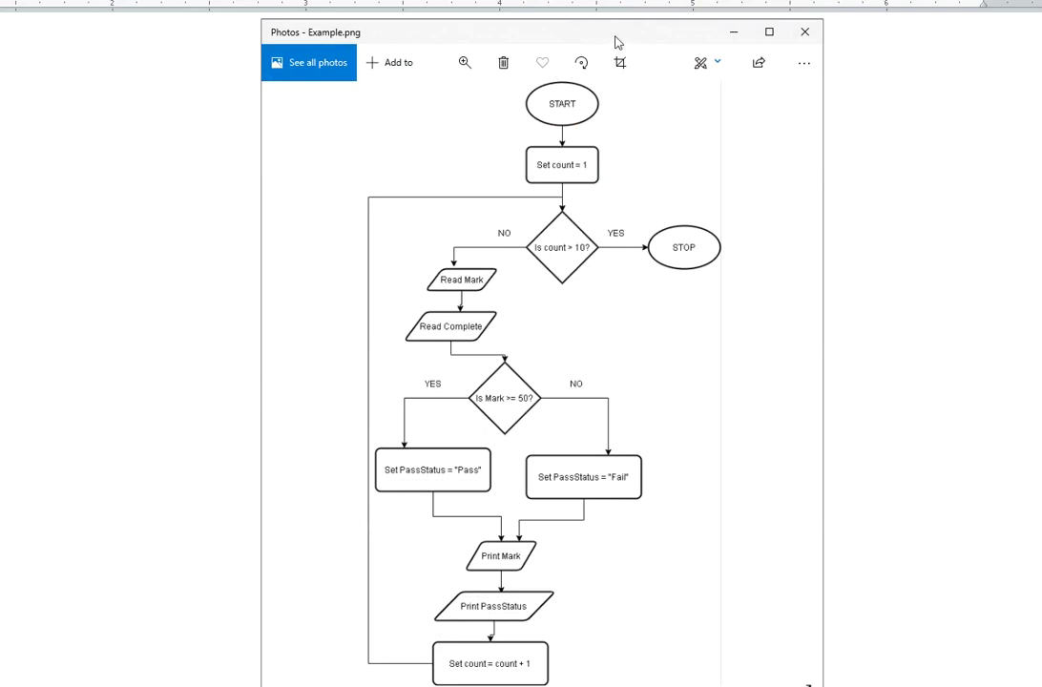
Shift the Example.png window slightly and copy the flowchart image from it.
drag(615, 43, 603, 33)
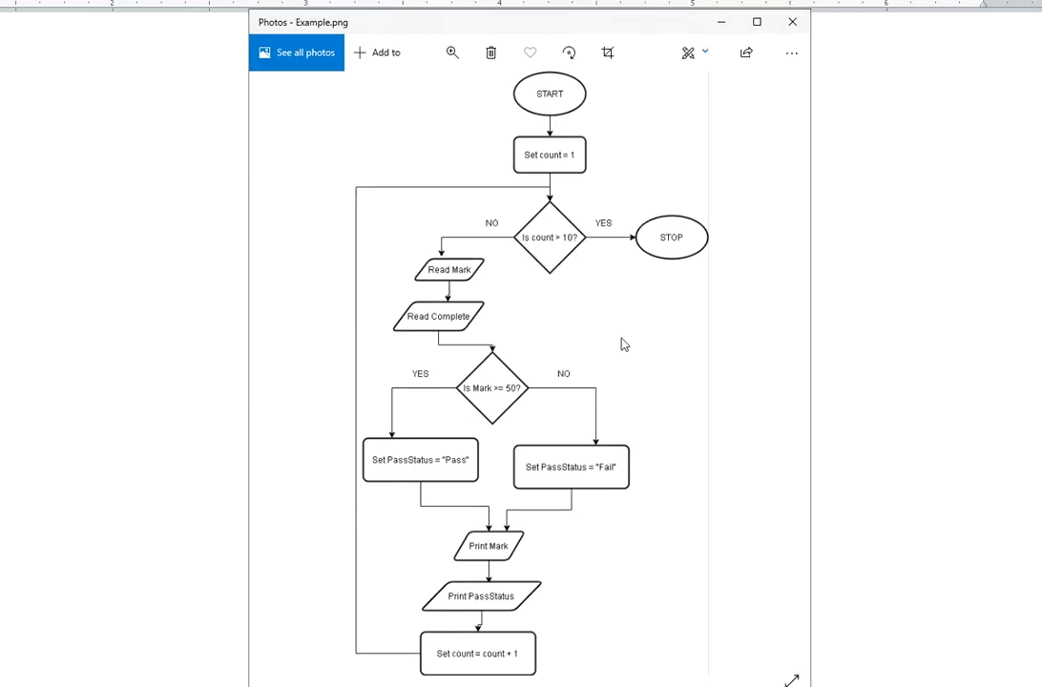
right_click(549, 244)
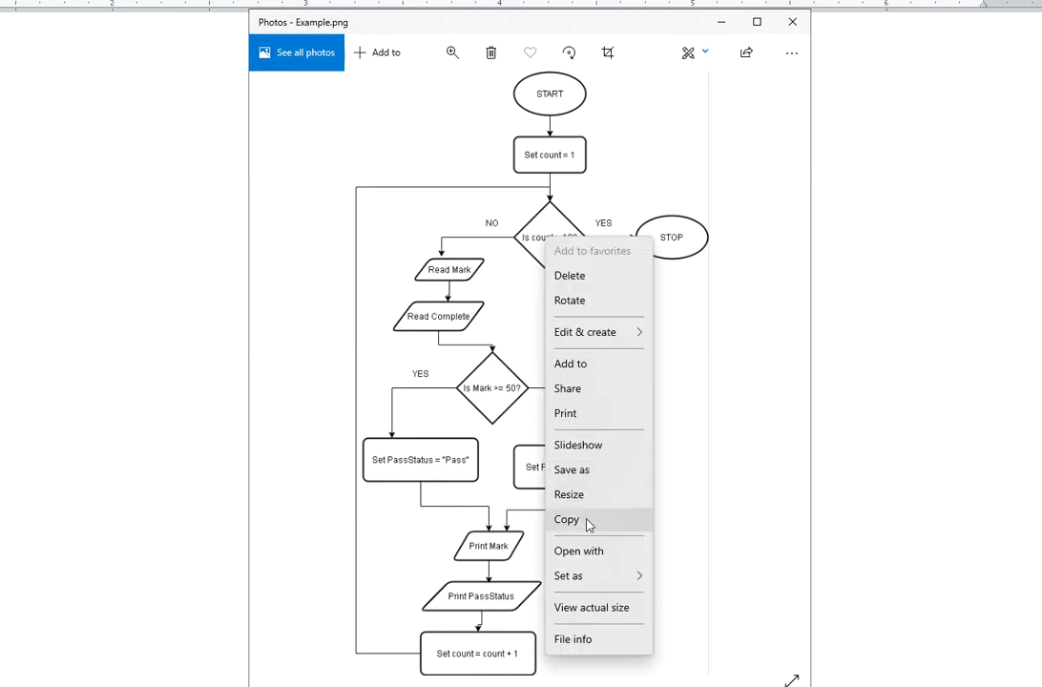